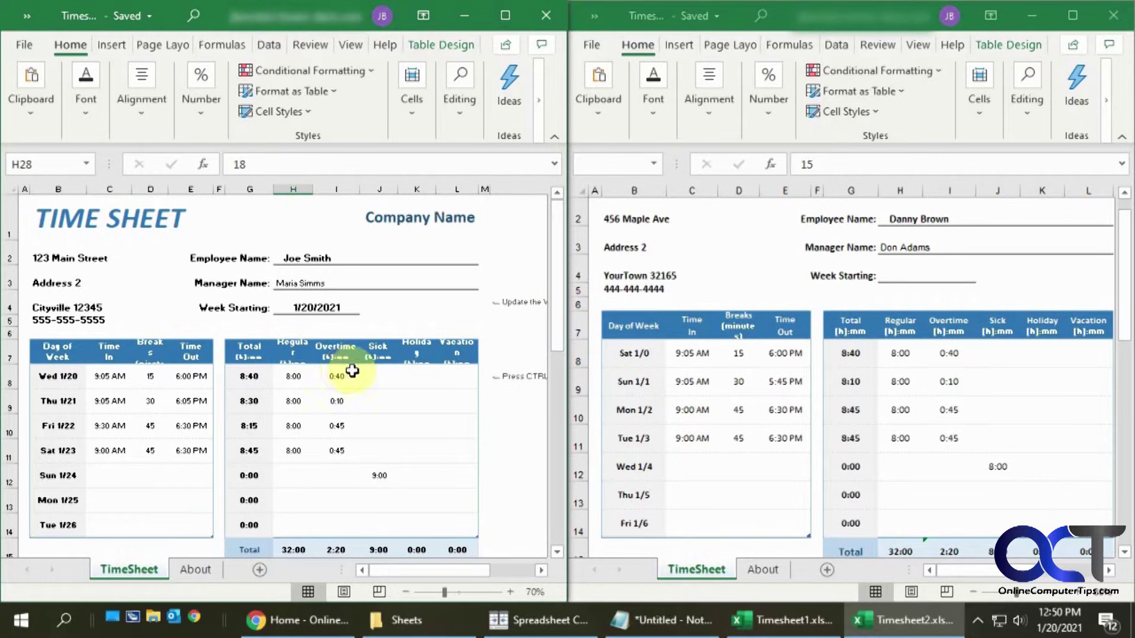
Step: Inspect phone cell B5, Overtime total formula I15 and Regular rate H28 in both timesheets
drag(1123, 328, 1126, 305)
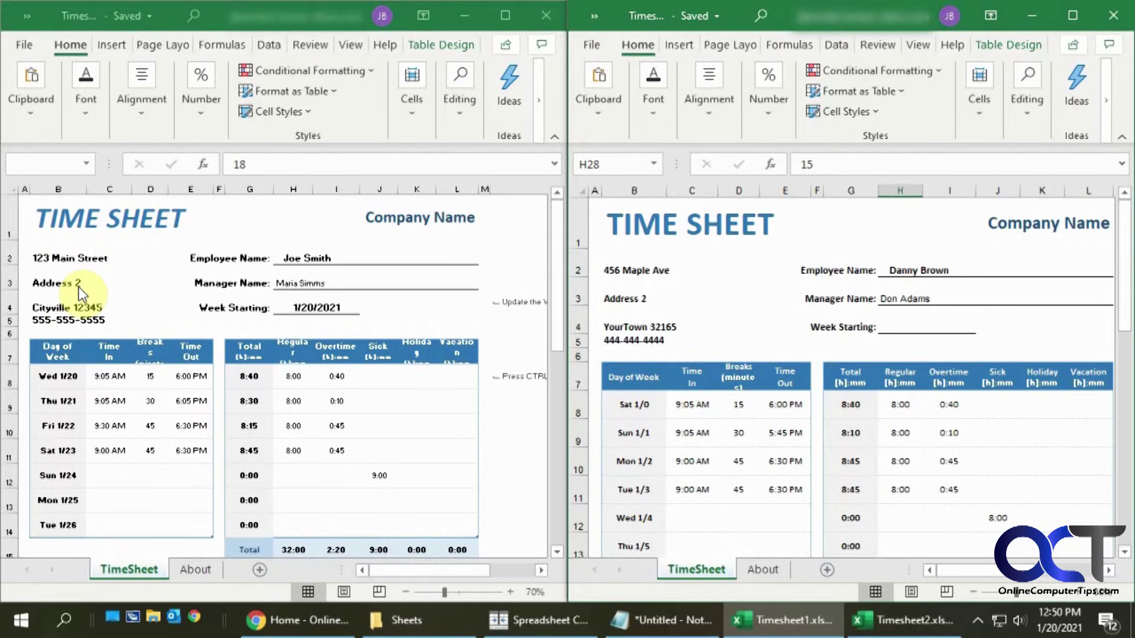
click(645, 342)
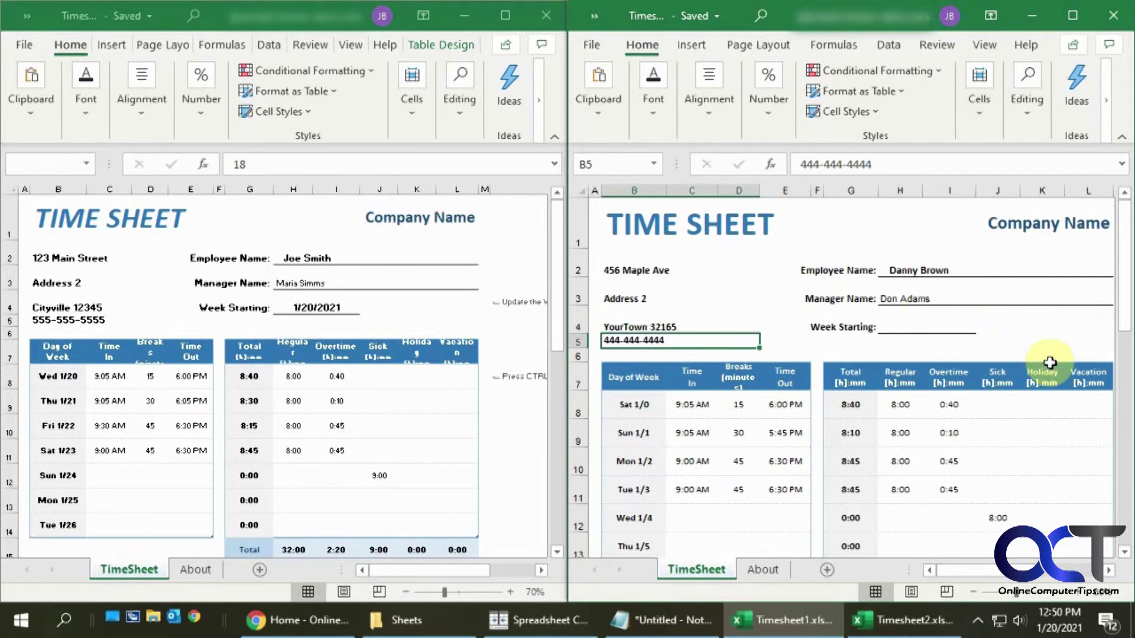
scroll(1127, 331, down, 3)
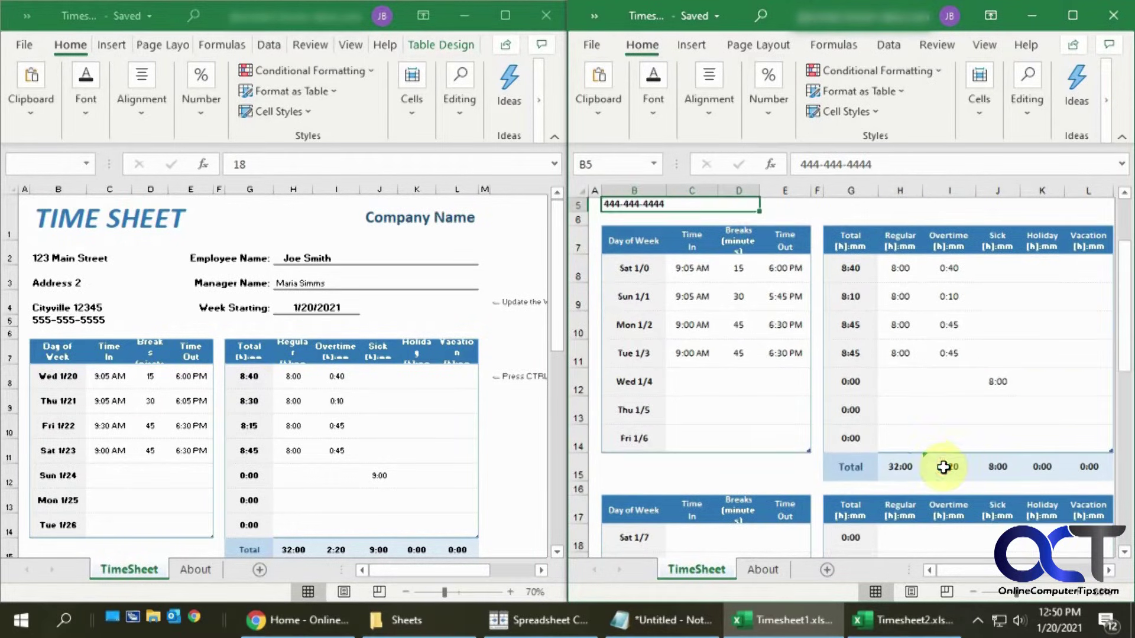
click(939, 467)
scroll(558, 340, down, 2)
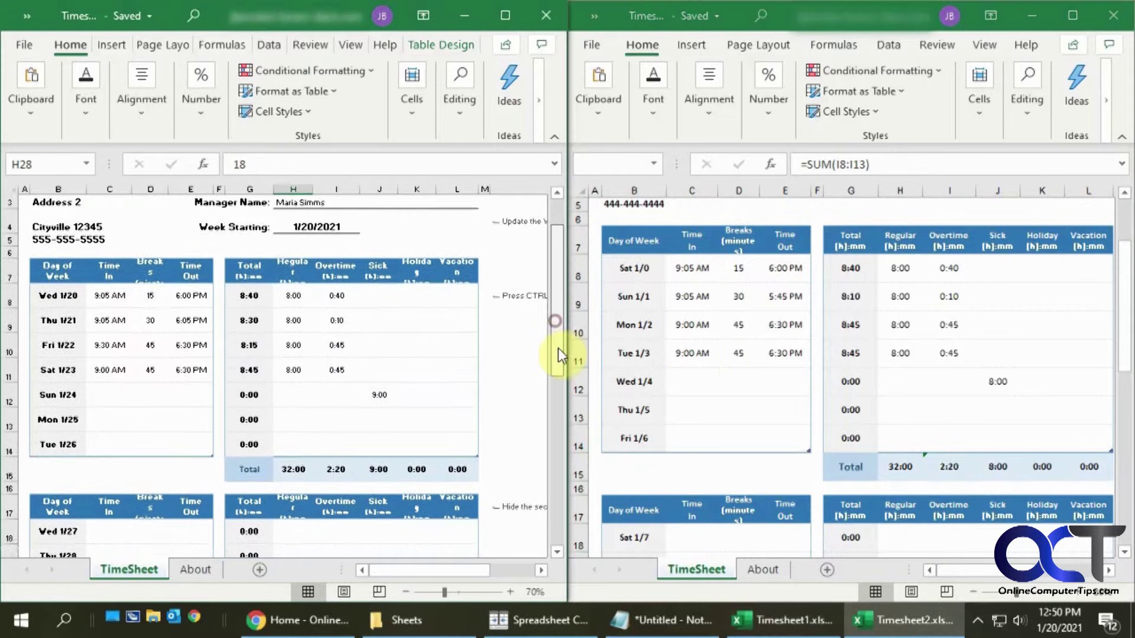
click(330, 454)
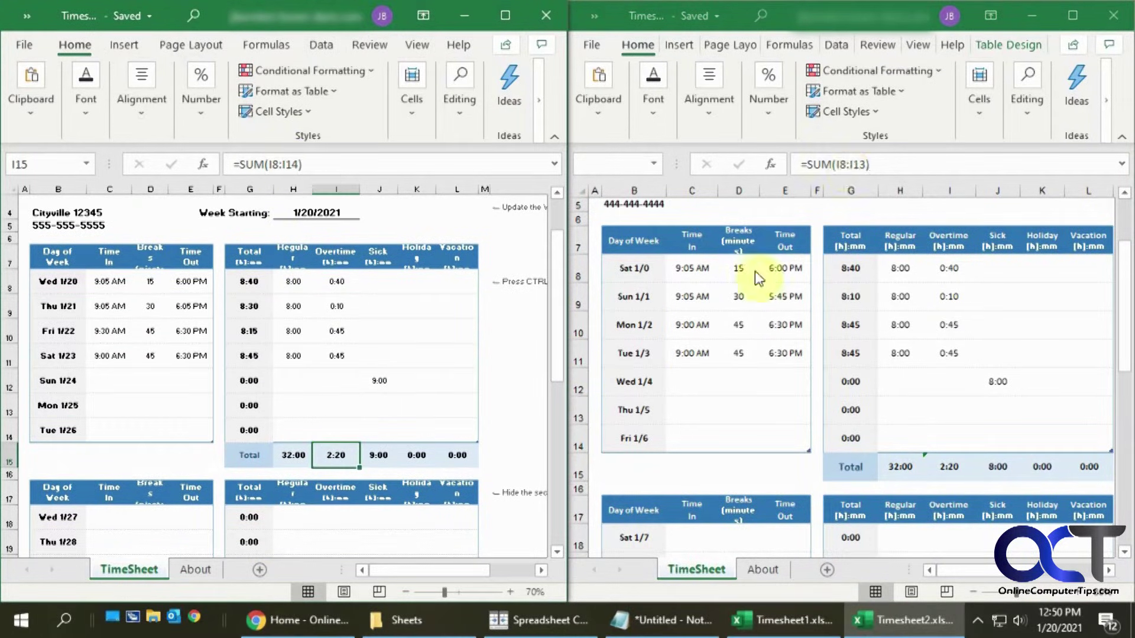
drag(558, 356, 559, 482)
click(293, 480)
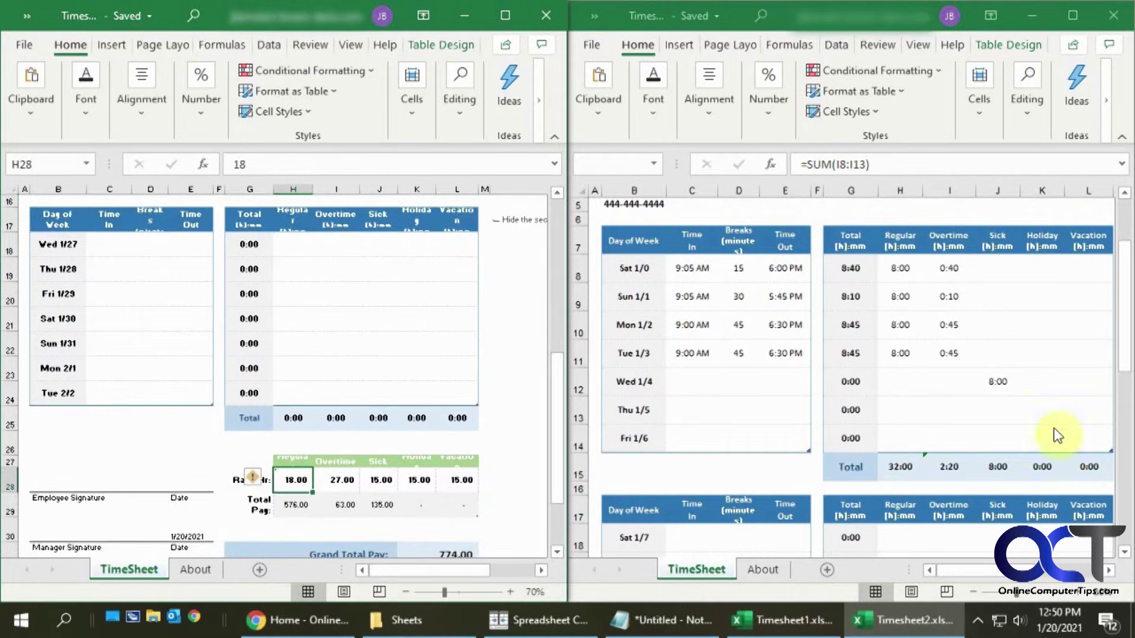
drag(1126, 361, 1026, 481)
click(895, 508)
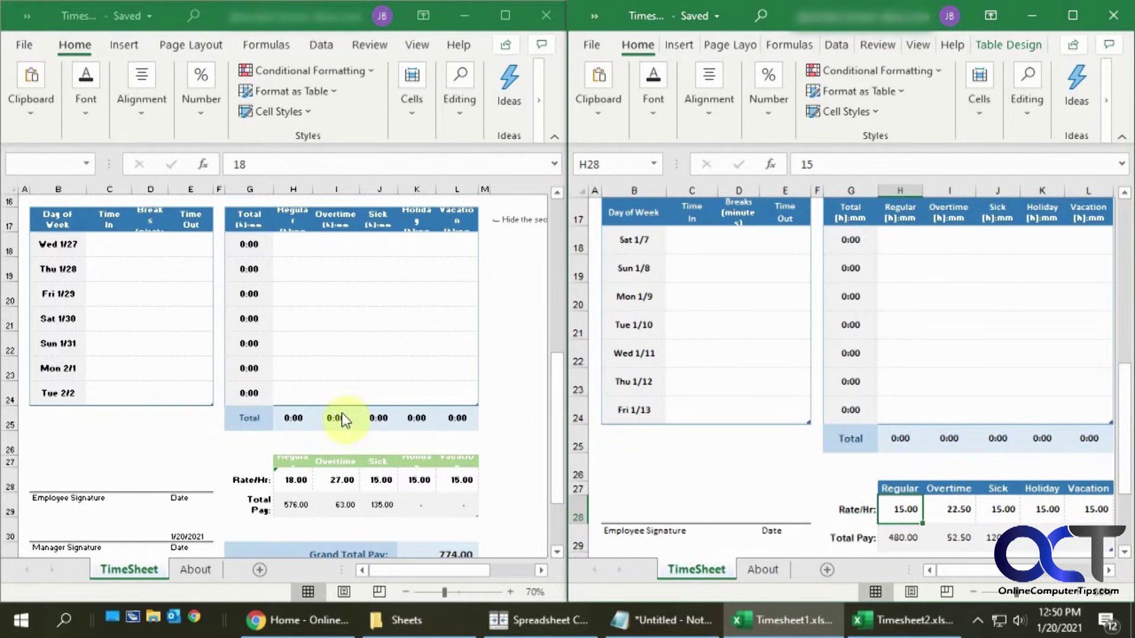
Step: In the Windows Start menu, expand Microsoft Office Tools to reveal Spreadsheet Compare
click(26, 631)
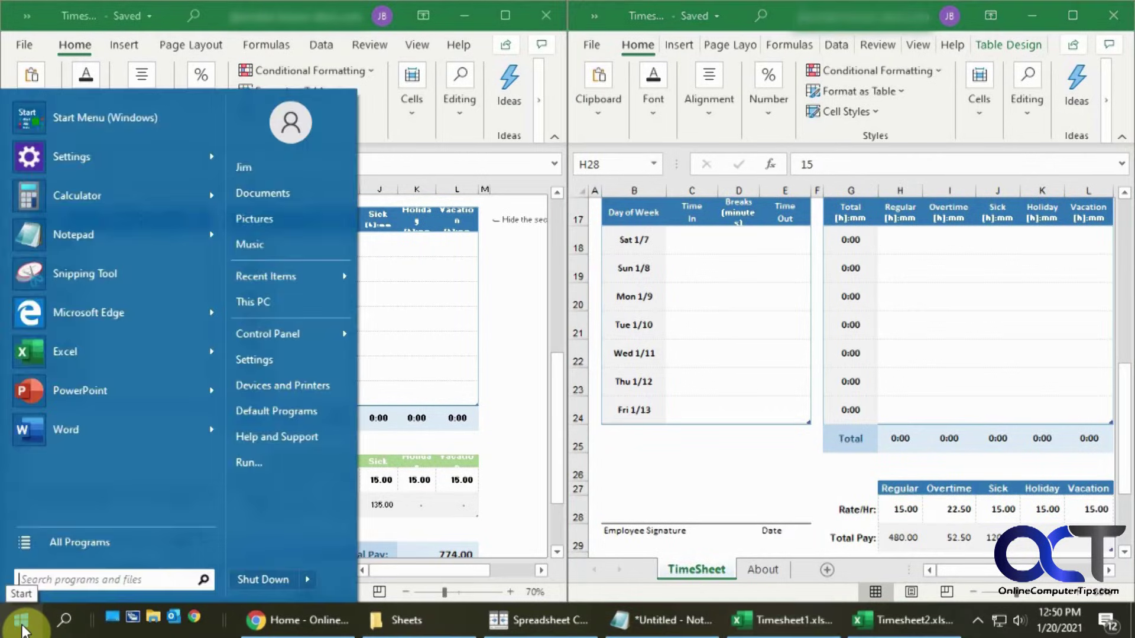
click(130, 123)
scroll(162, 356, down, 10)
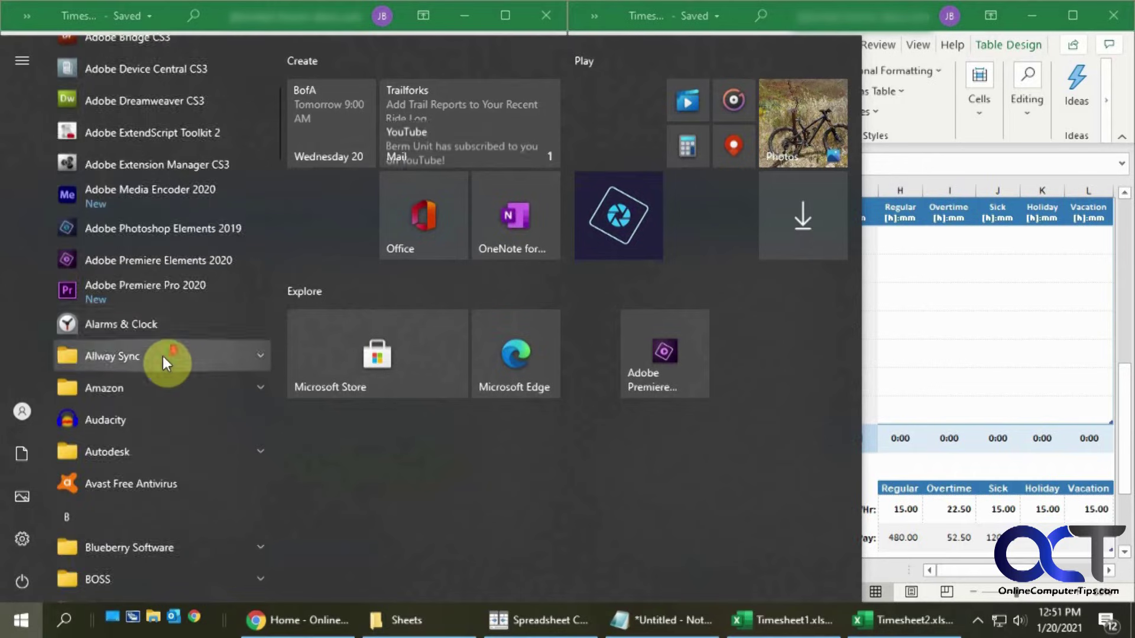
scroll(162, 355, down, 15)
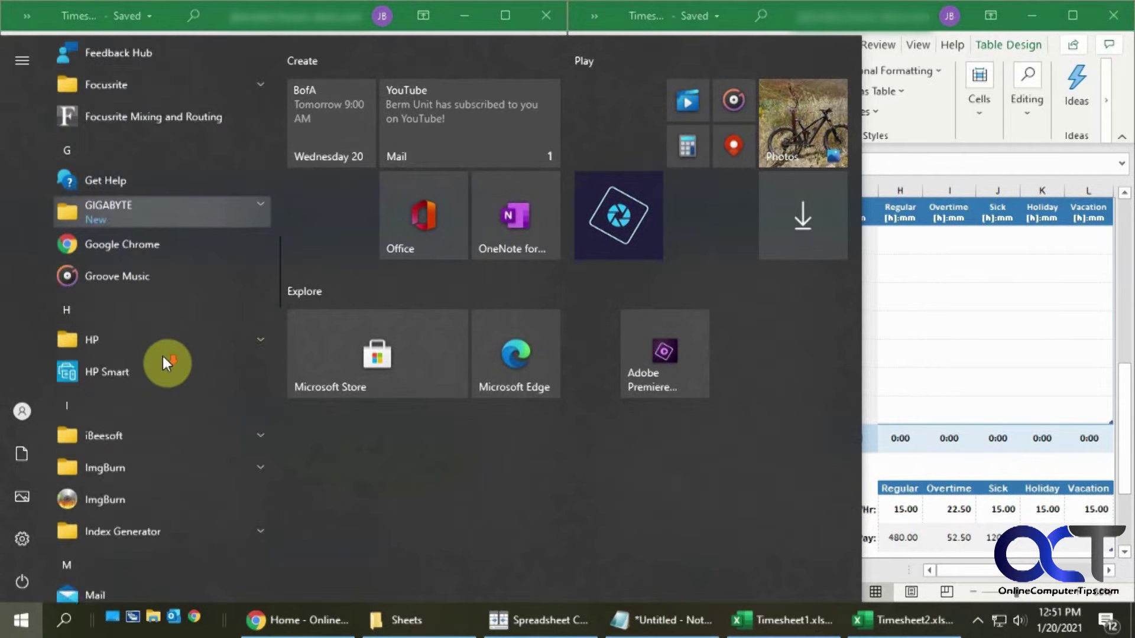
scroll(162, 356, down, 3)
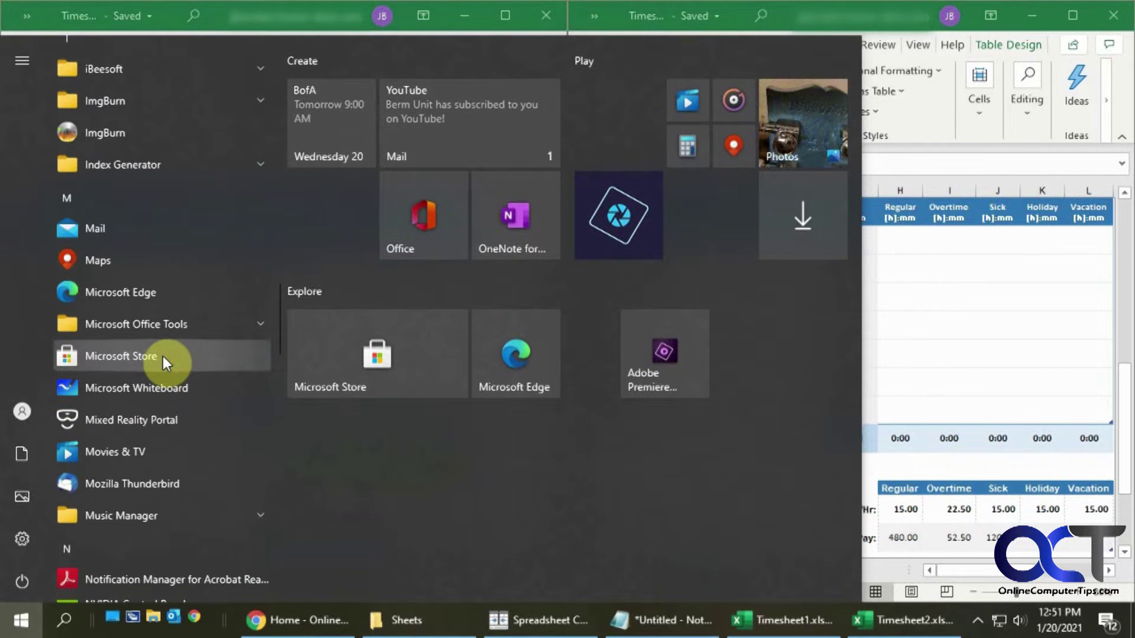
click(168, 325)
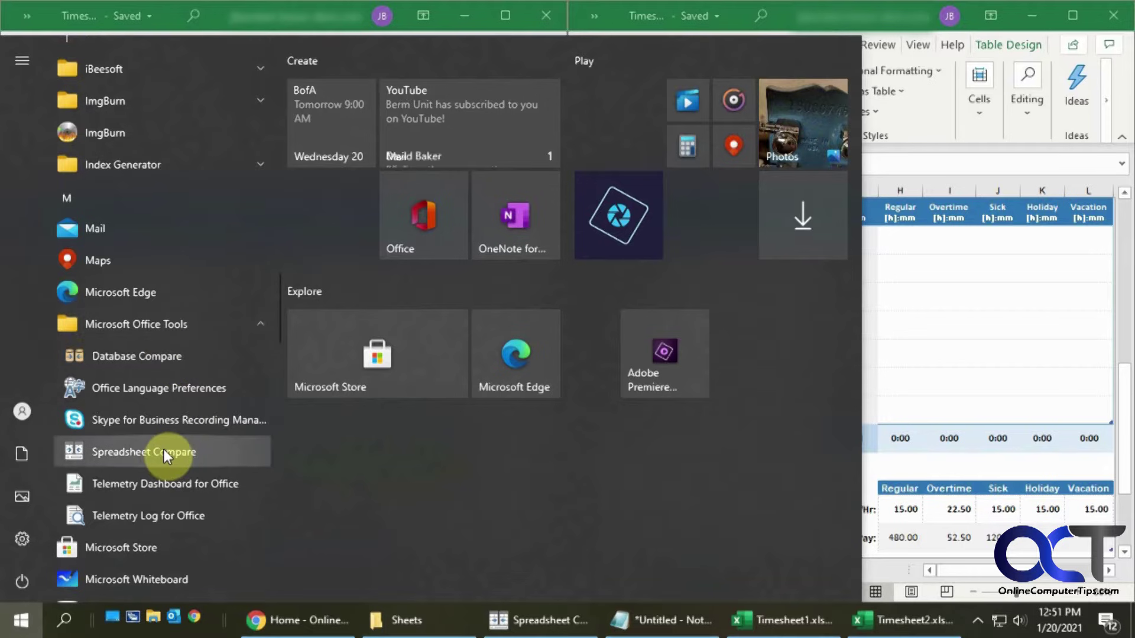
Step: Bring Spreadsheet Compare forward and check the Timesheet1/Timesheet2 file paths without changing them
click(569, 620)
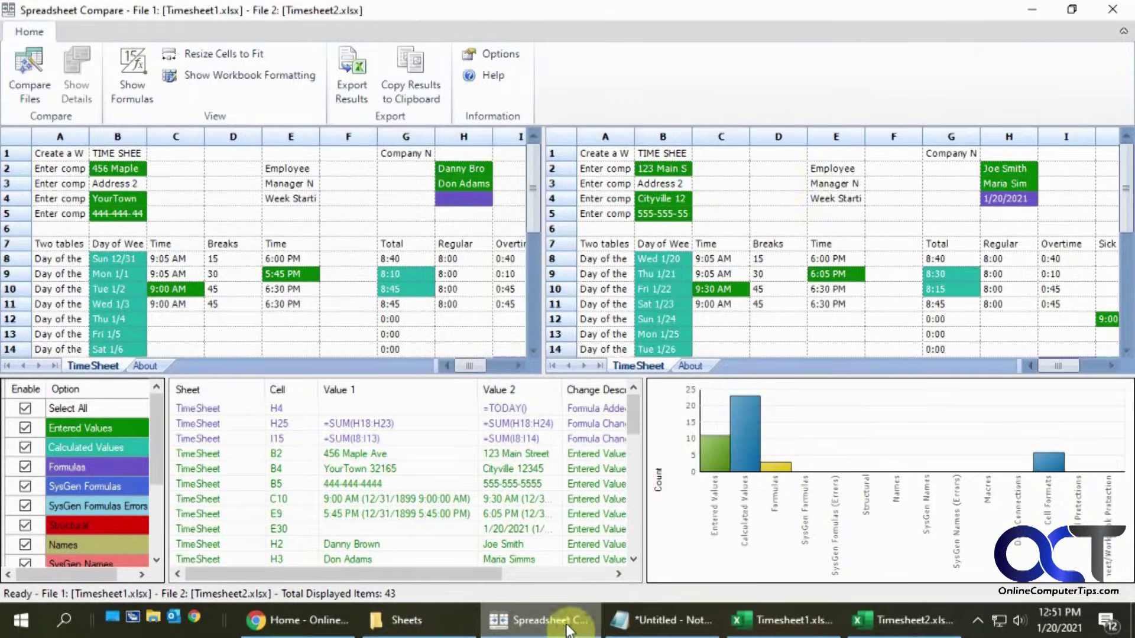
click(27, 70)
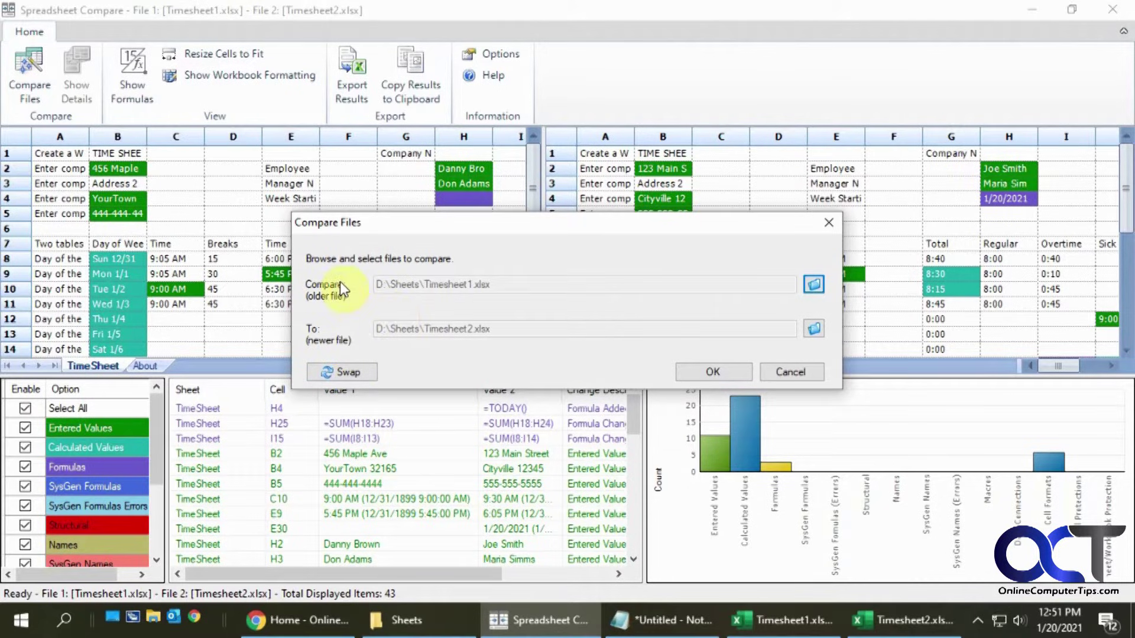
click(790, 372)
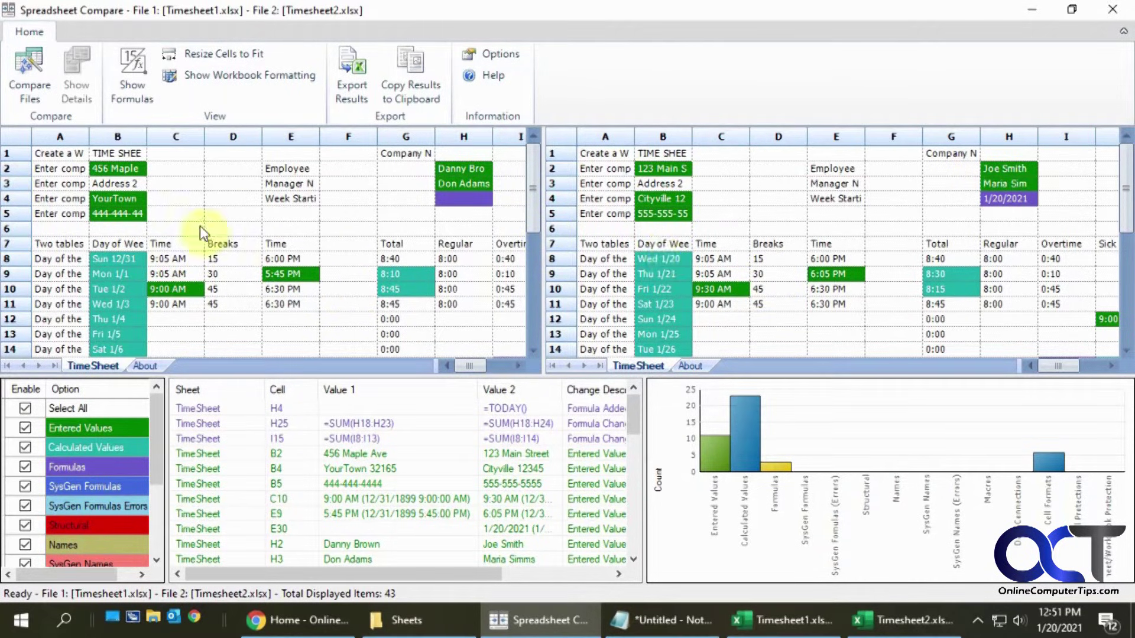
mouse_move(720, 458)
click(786, 620)
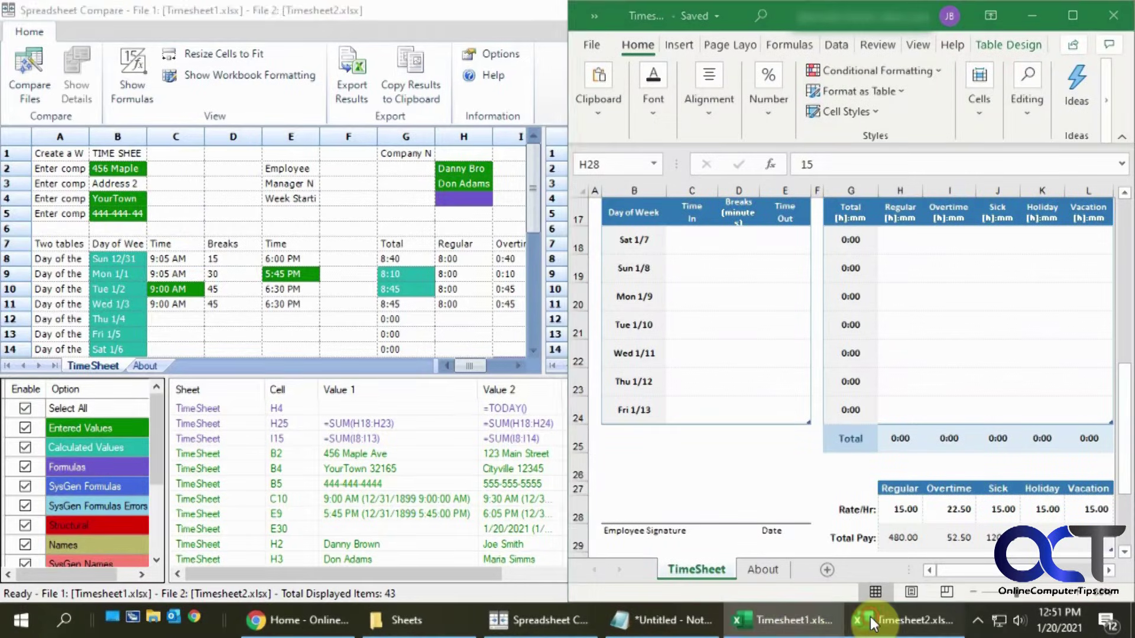
click(870, 616)
click(540, 620)
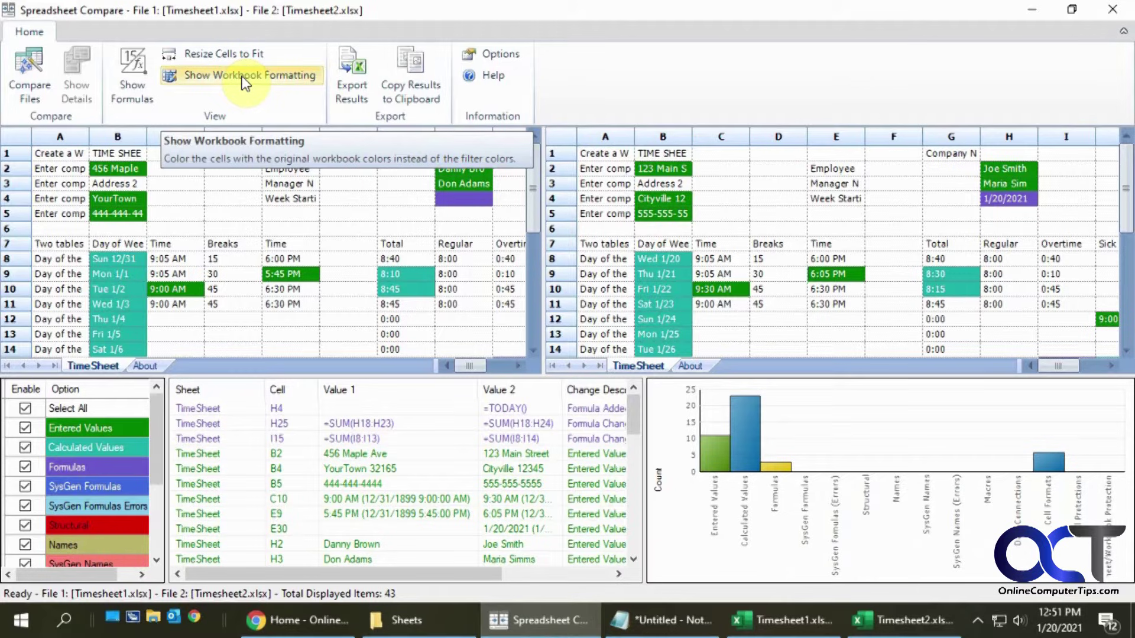
click(222, 77)
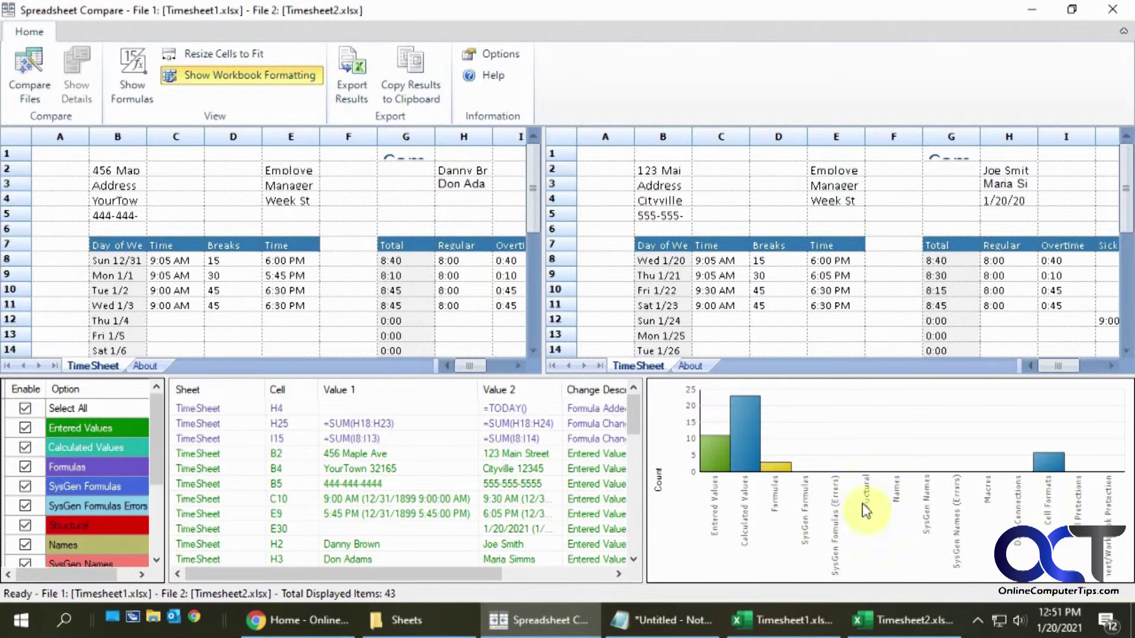
click(254, 78)
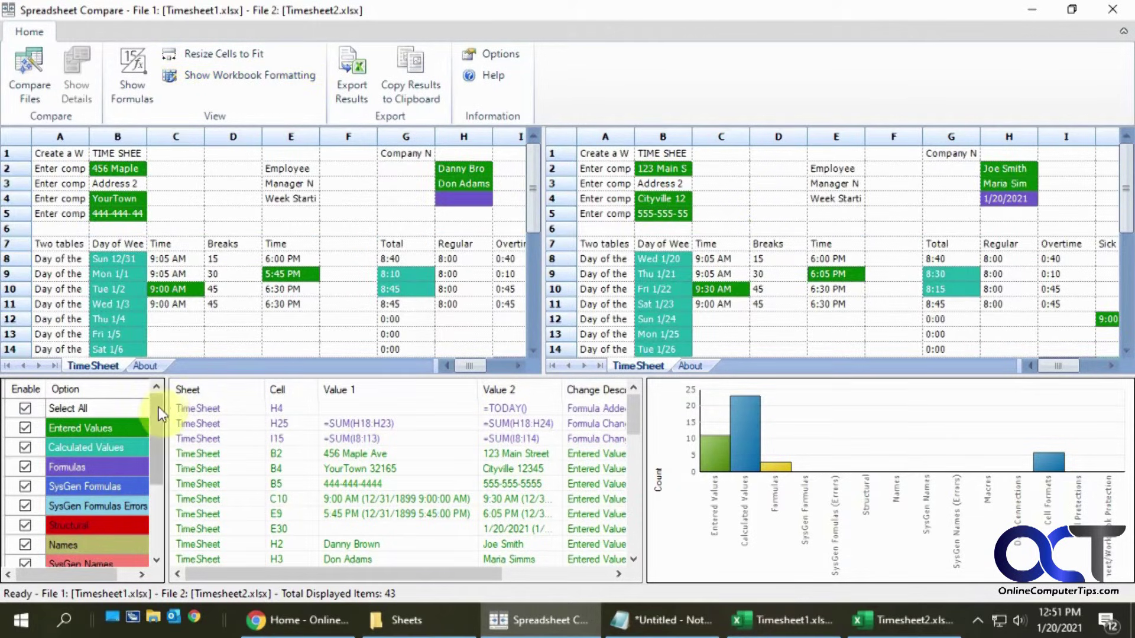
mouse_move(158, 409)
mouse_down()
mouse_move(157, 478)
mouse_move(150, 414)
mouse_up()
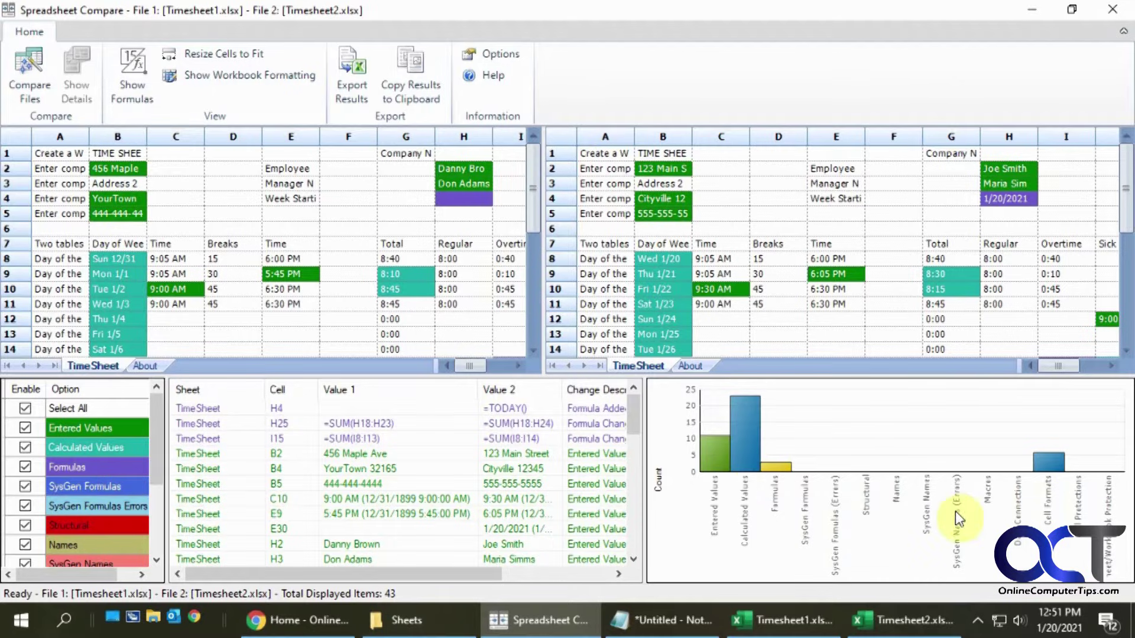
mouse_move(707, 455)
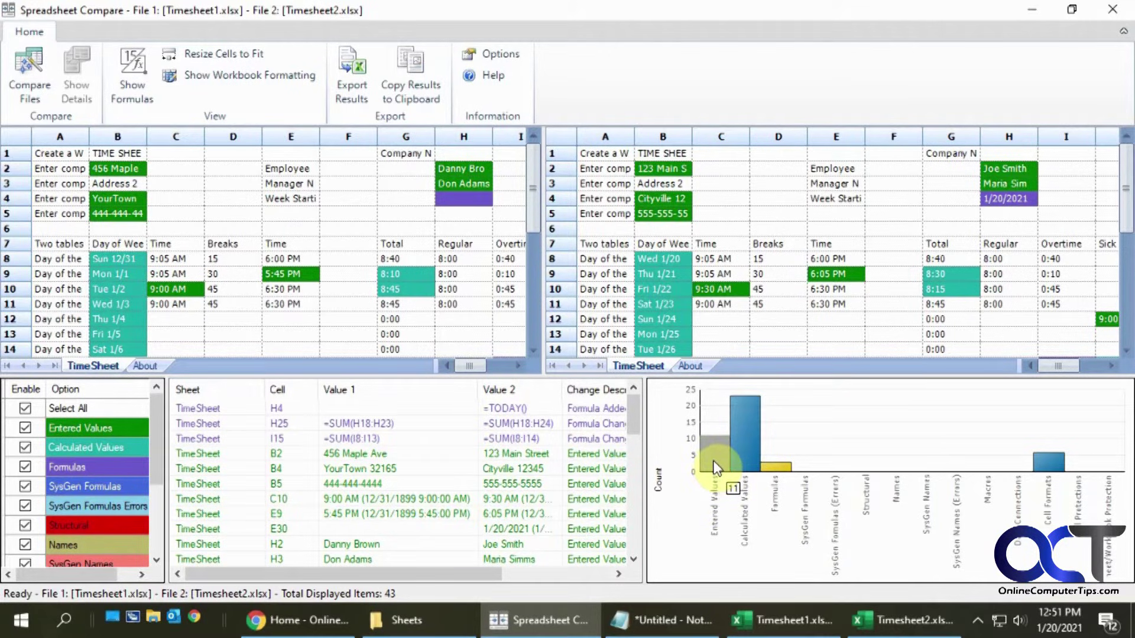
mouse_move(748, 461)
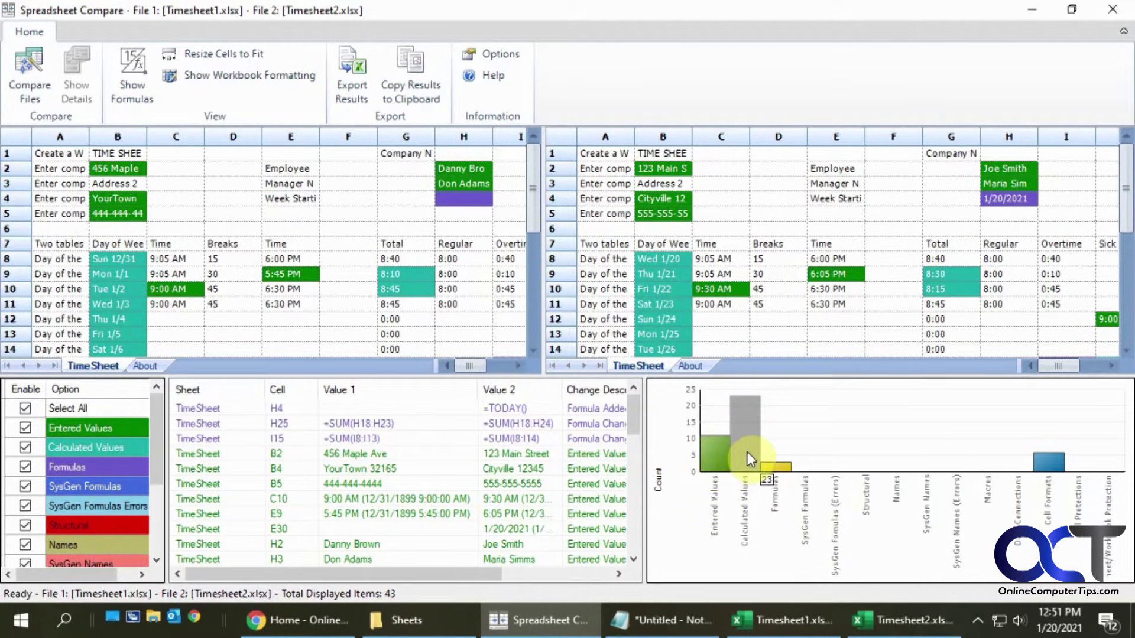
Step: Filter results to Entered Values only, keeping difference highlight colours rather than workbook formatting
click(25, 408)
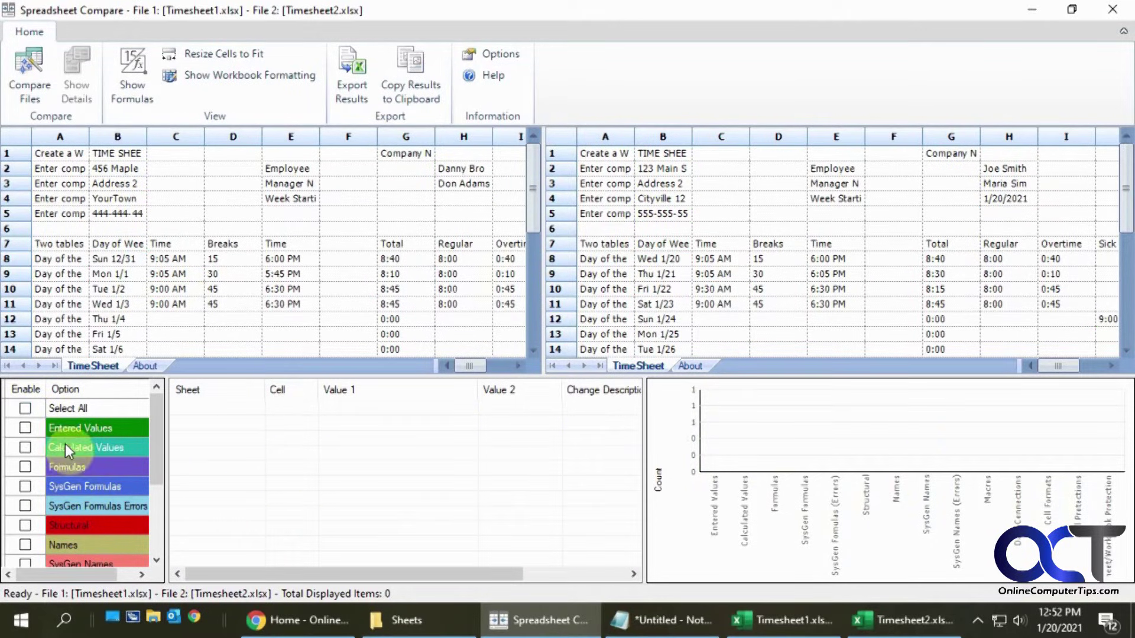
click(25, 428)
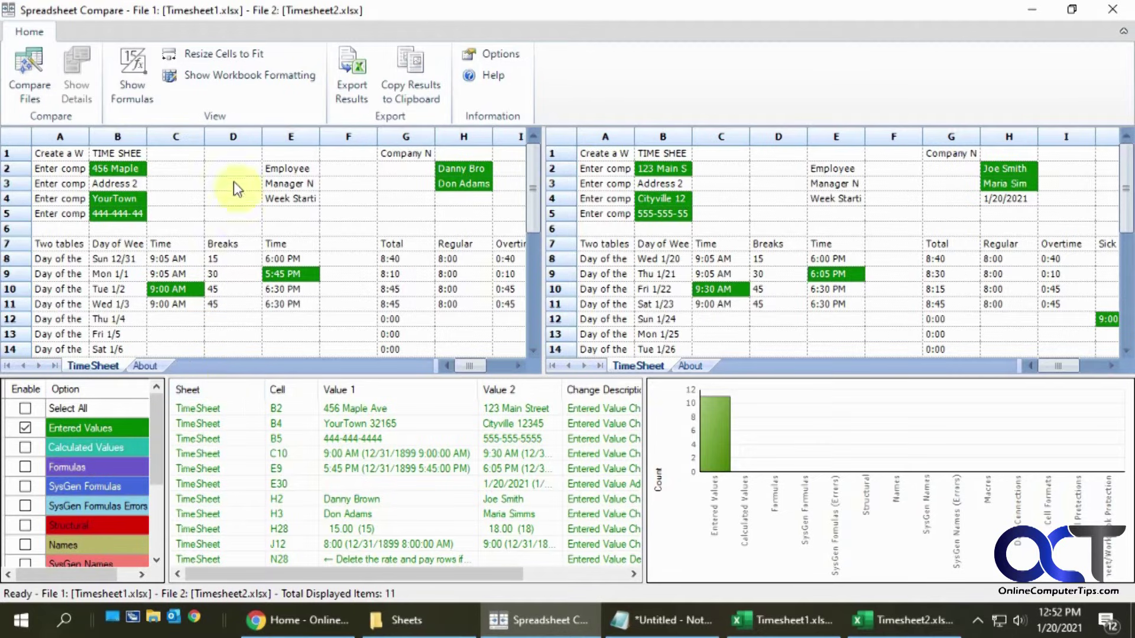
click(253, 83)
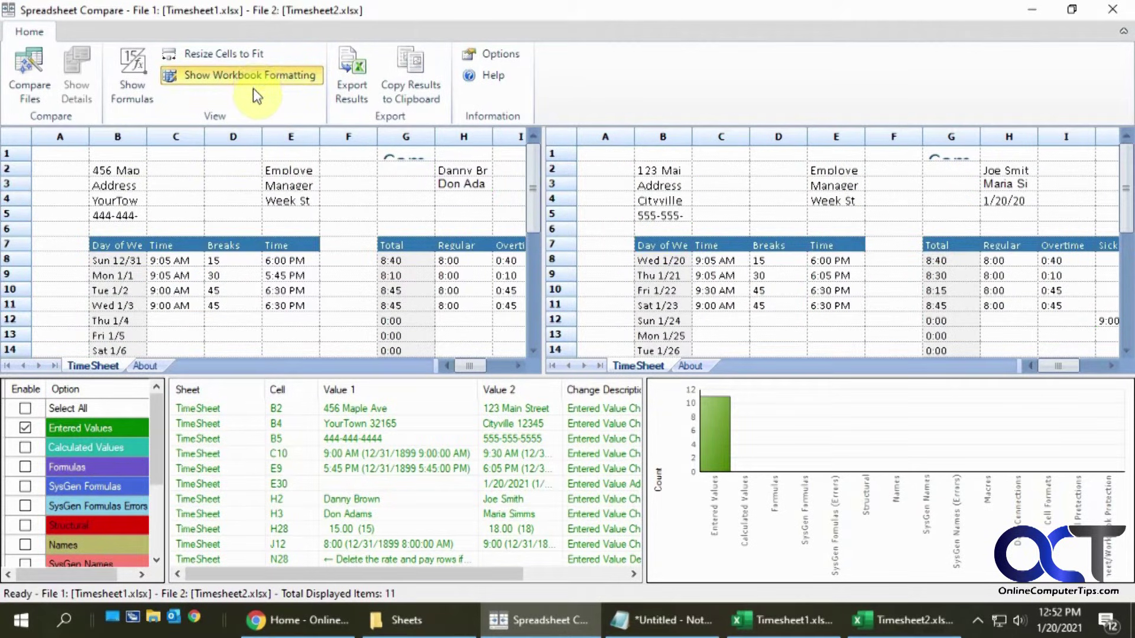
scroll(319, 286, down, 2)
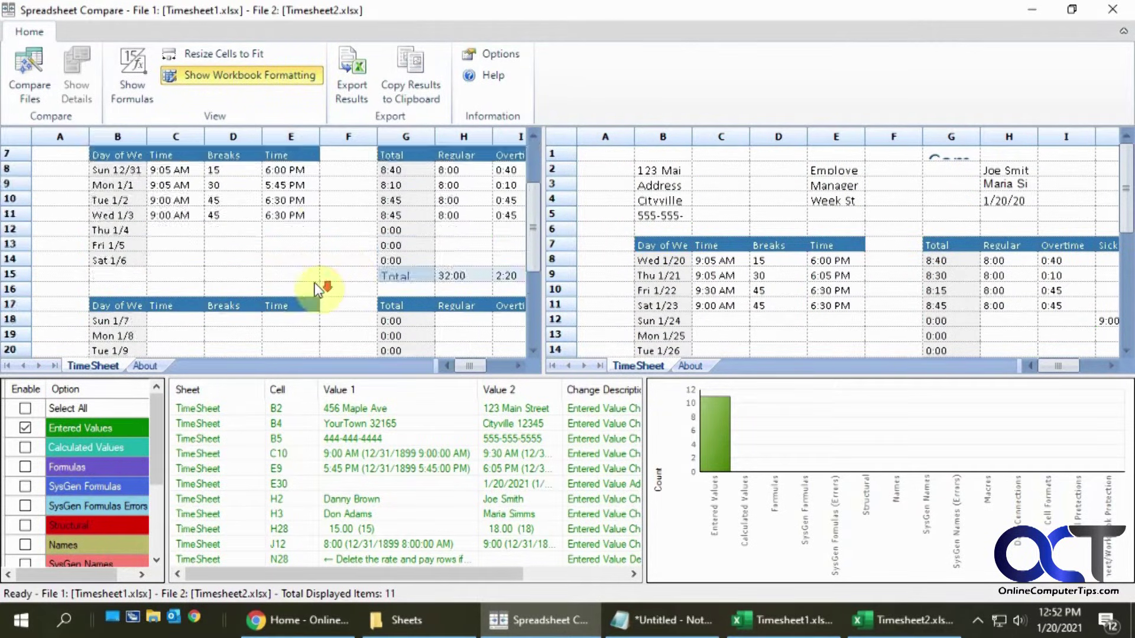
scroll(321, 280, up, 2)
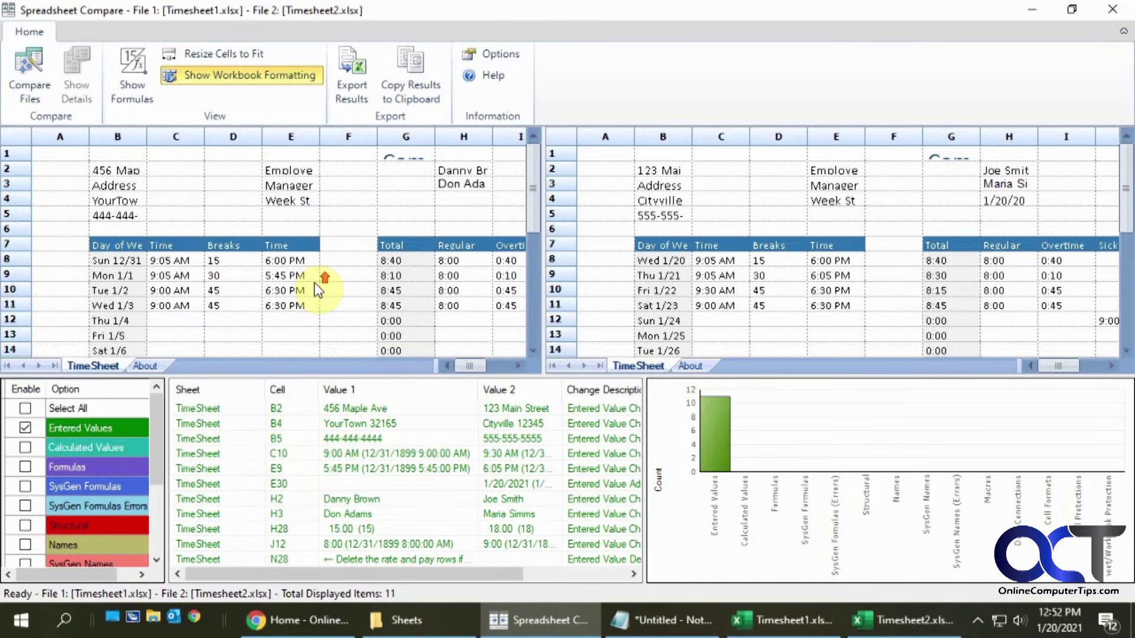
click(222, 86)
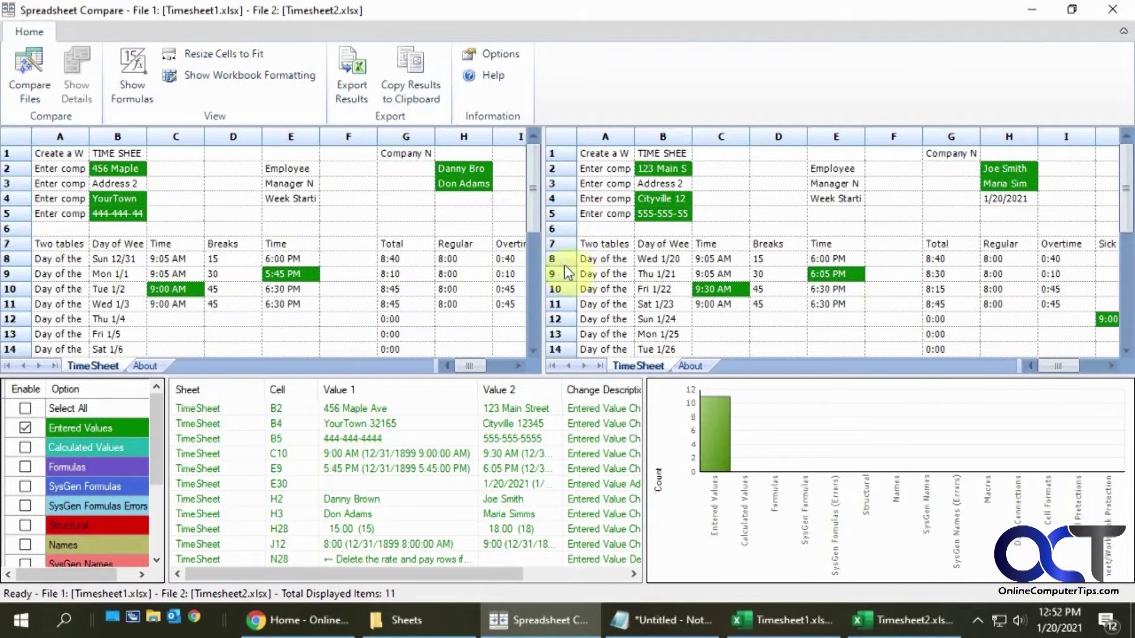
Step: Select the B5 phone-number difference to locate it in both timesheets
mouse_move(713, 426)
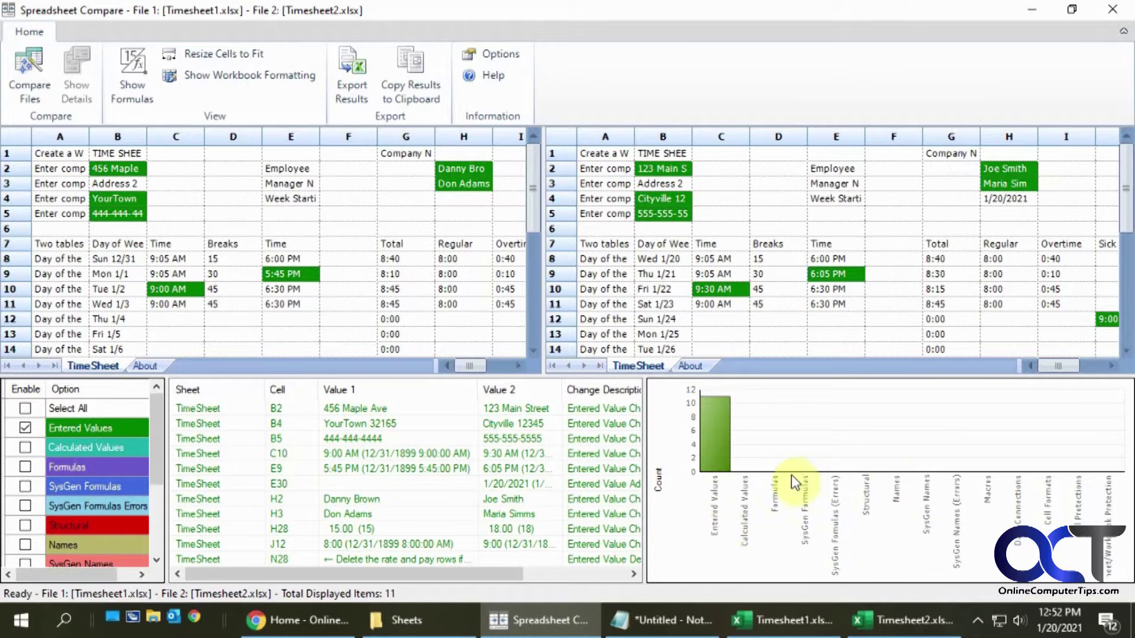
mouse_move(716, 459)
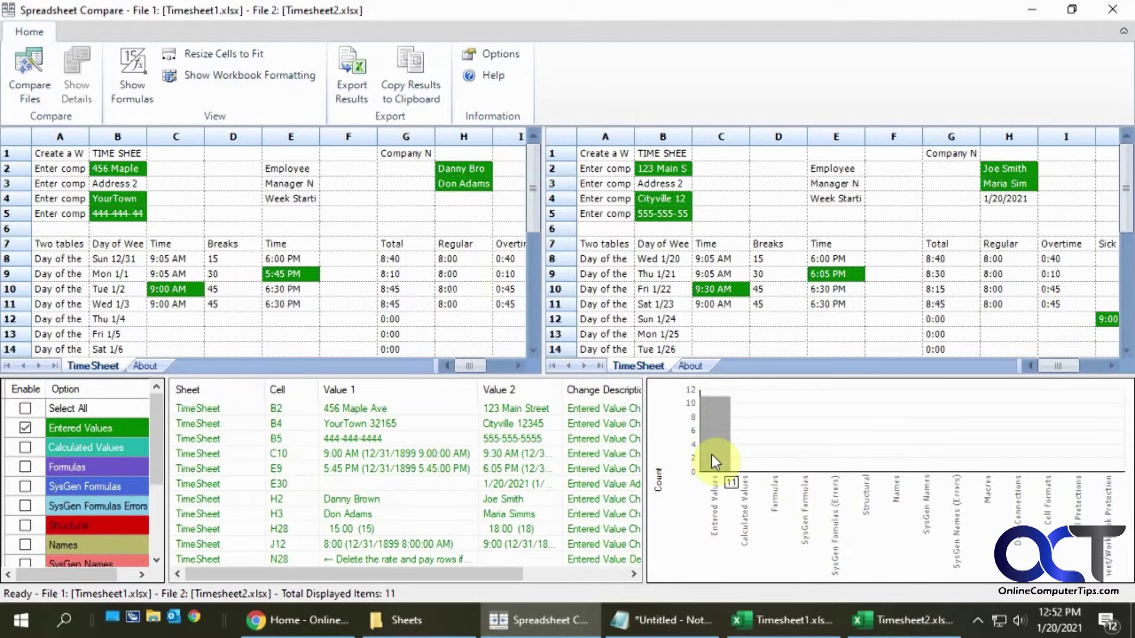
click(360, 437)
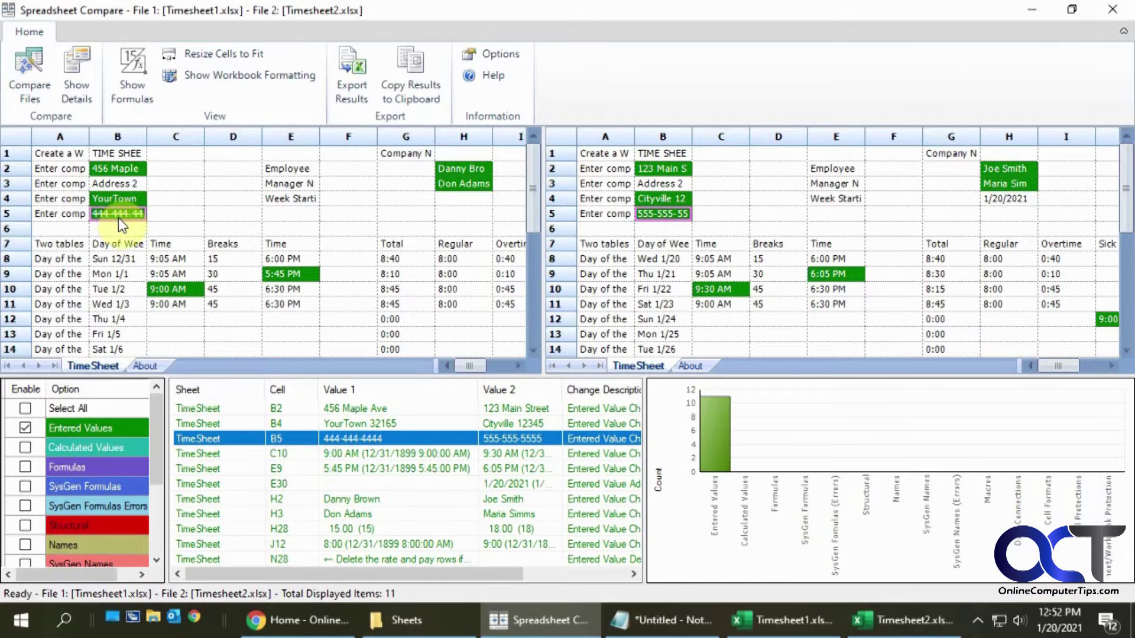
Step: Swap Entered Values for Formulas and inspect the I15 formula difference
click(40, 424)
click(25, 426)
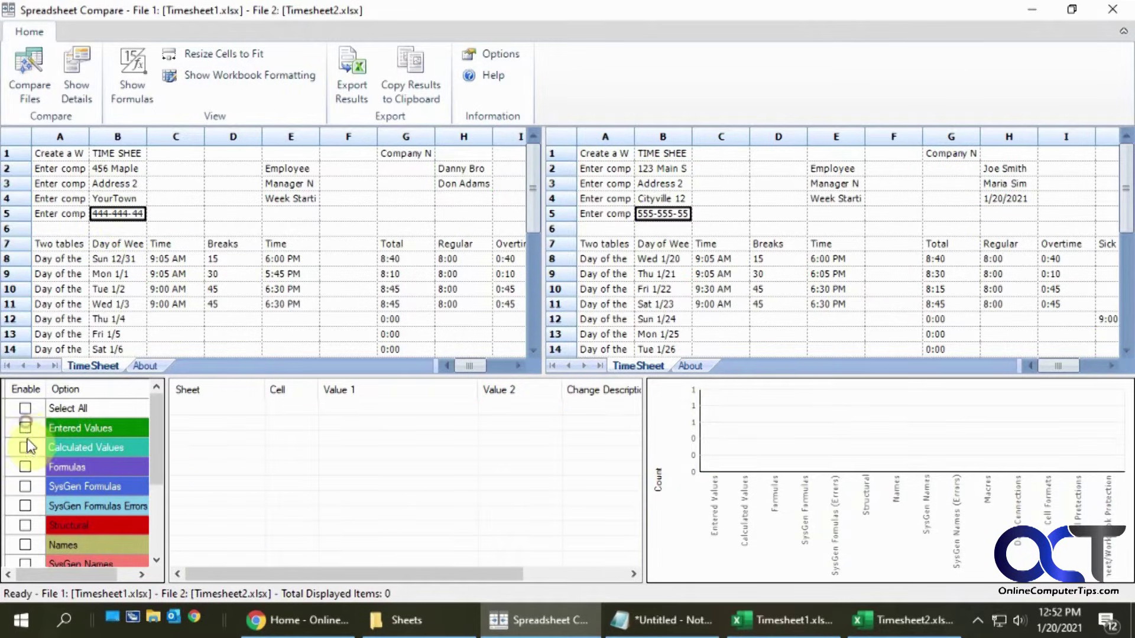
click(26, 447)
click(26, 448)
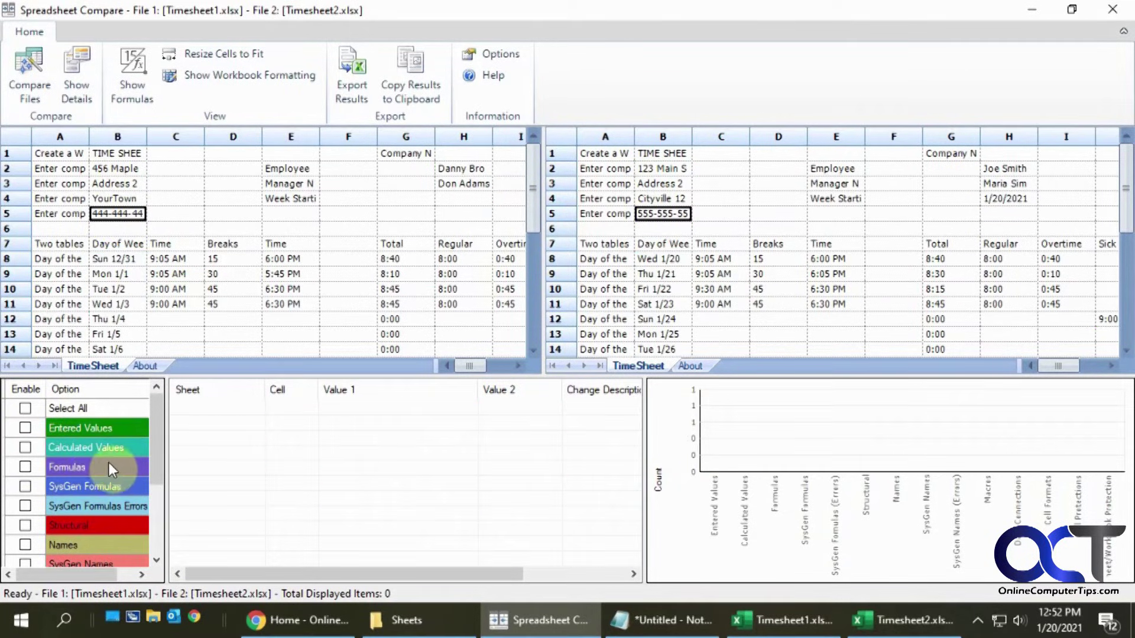
click(25, 467)
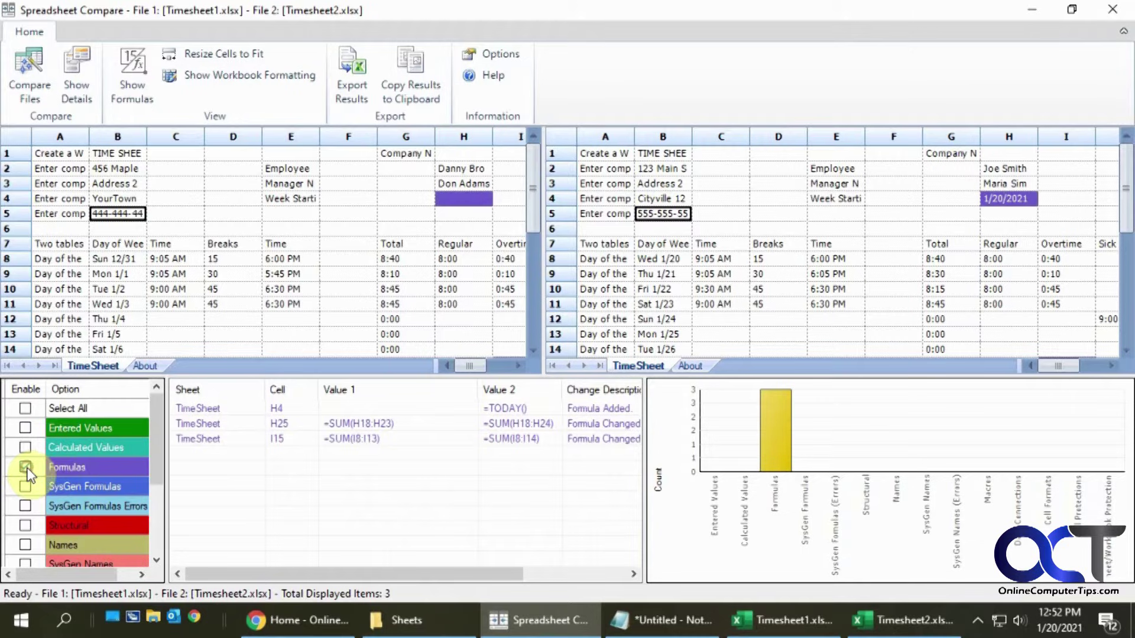
click(376, 441)
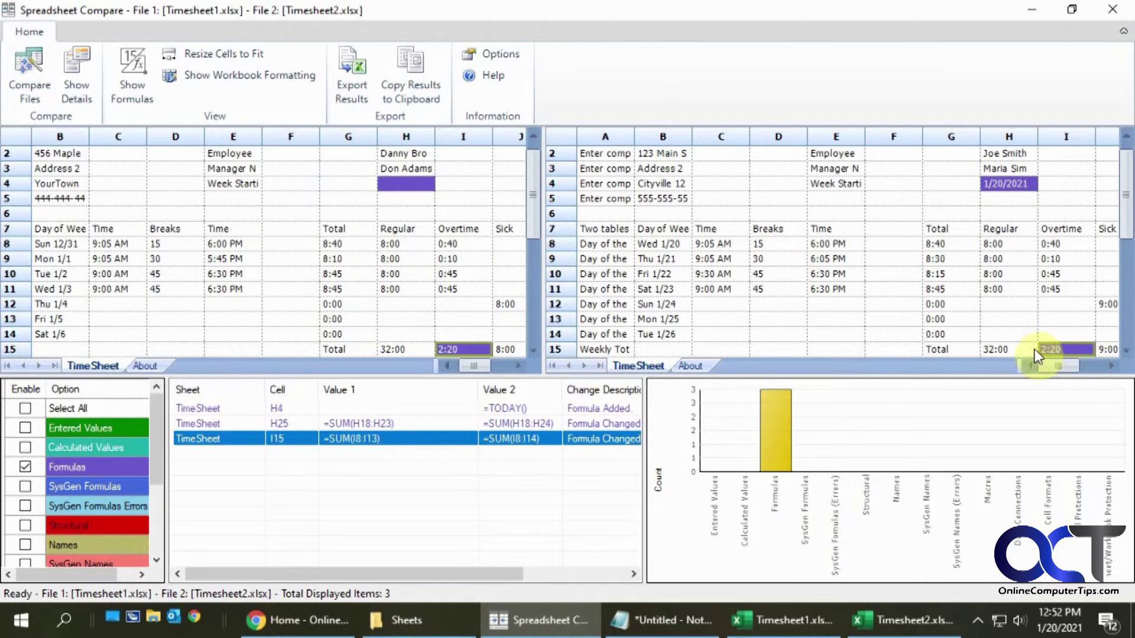
click(25, 467)
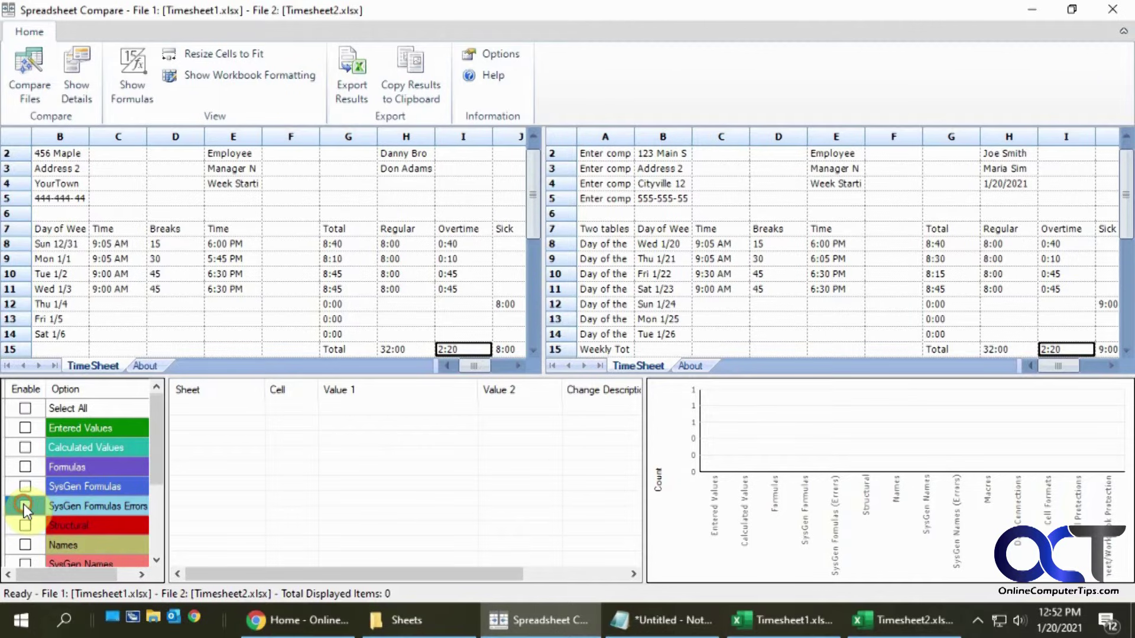
Step: Filter to Cell Format only and review the About A2 and TimeSheet H27 differences
drag(161, 469, 156, 513)
click(25, 486)
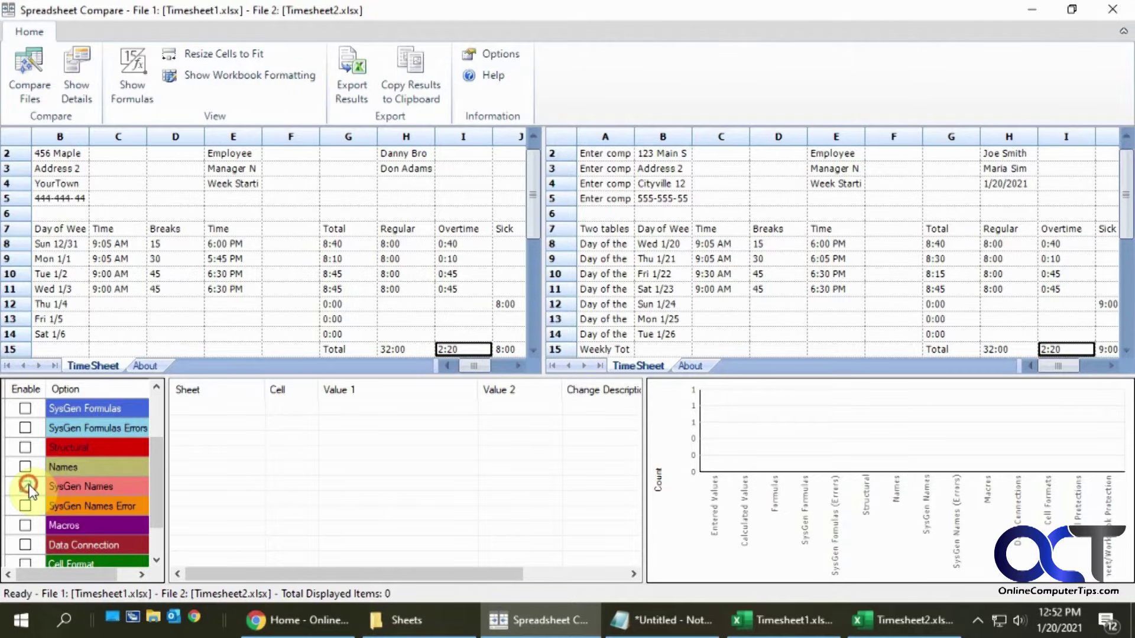
drag(157, 505, 156, 537)
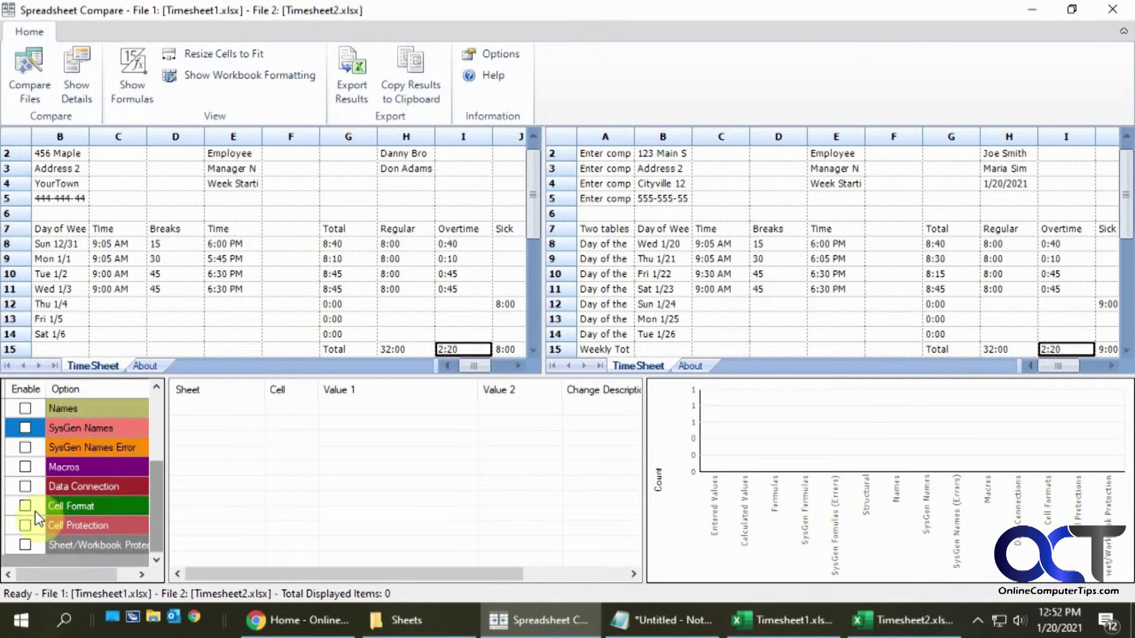
click(25, 505)
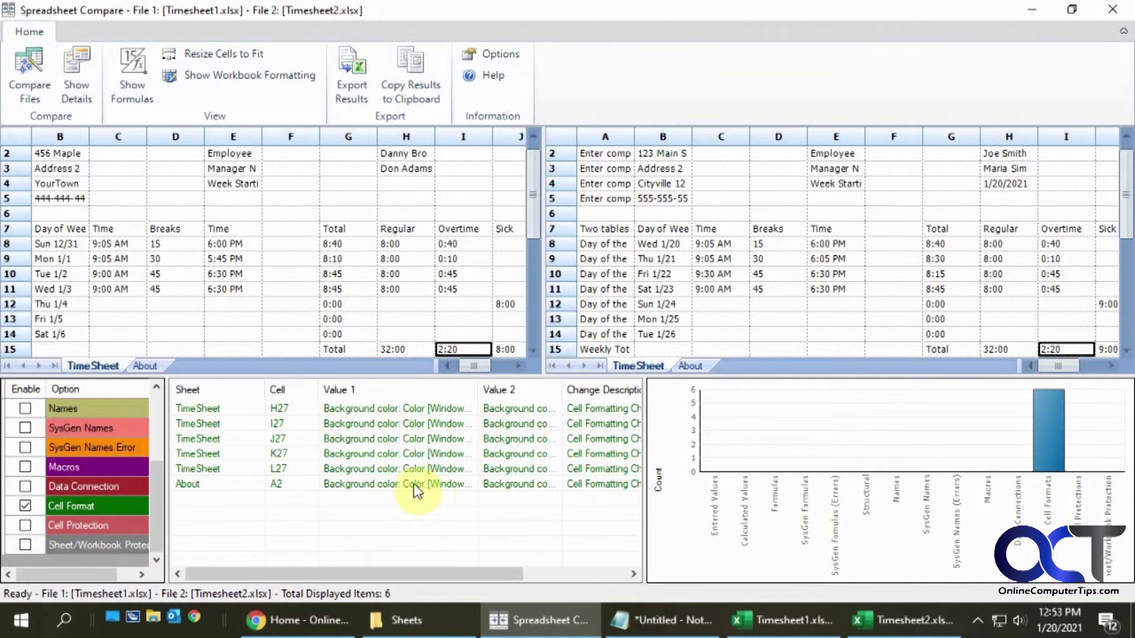
click(411, 485)
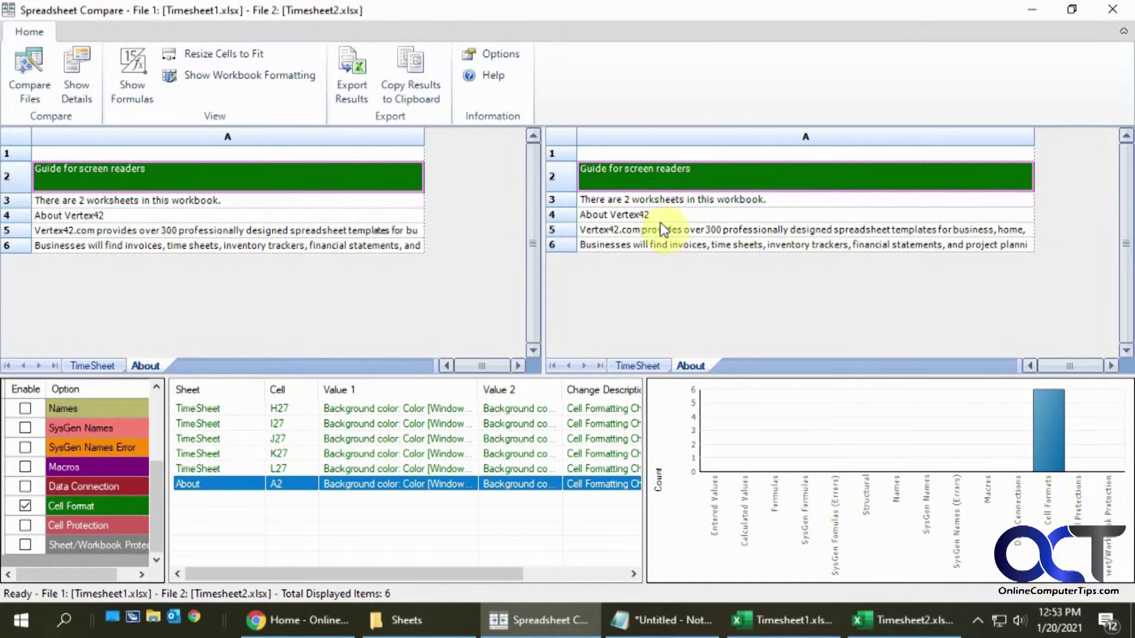
click(92, 366)
click(428, 409)
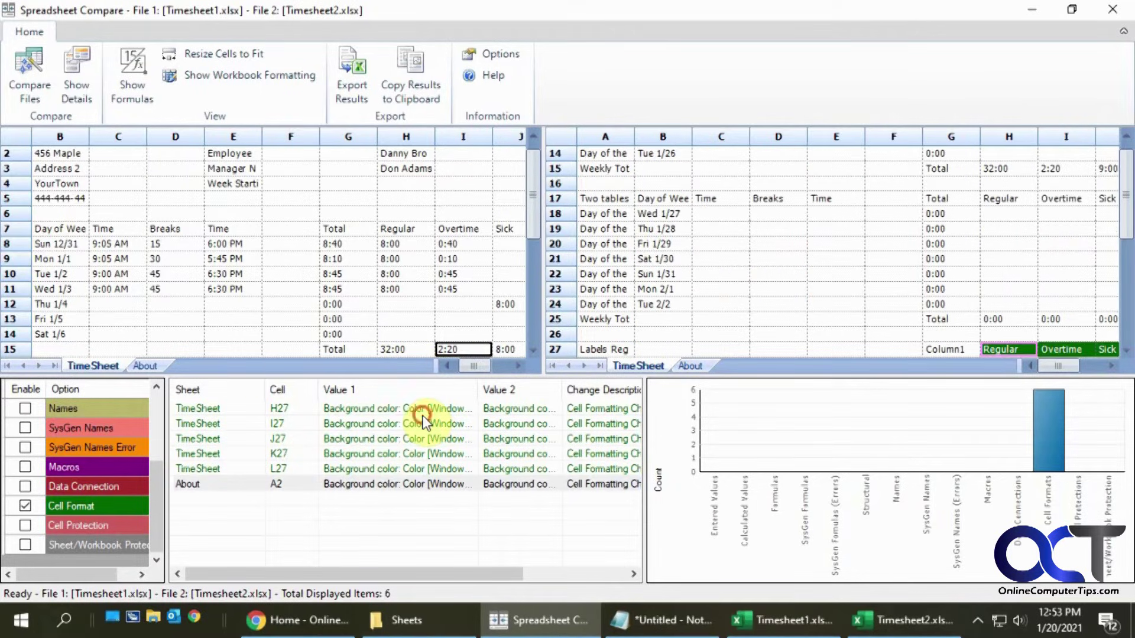
drag(534, 288, 464, 311)
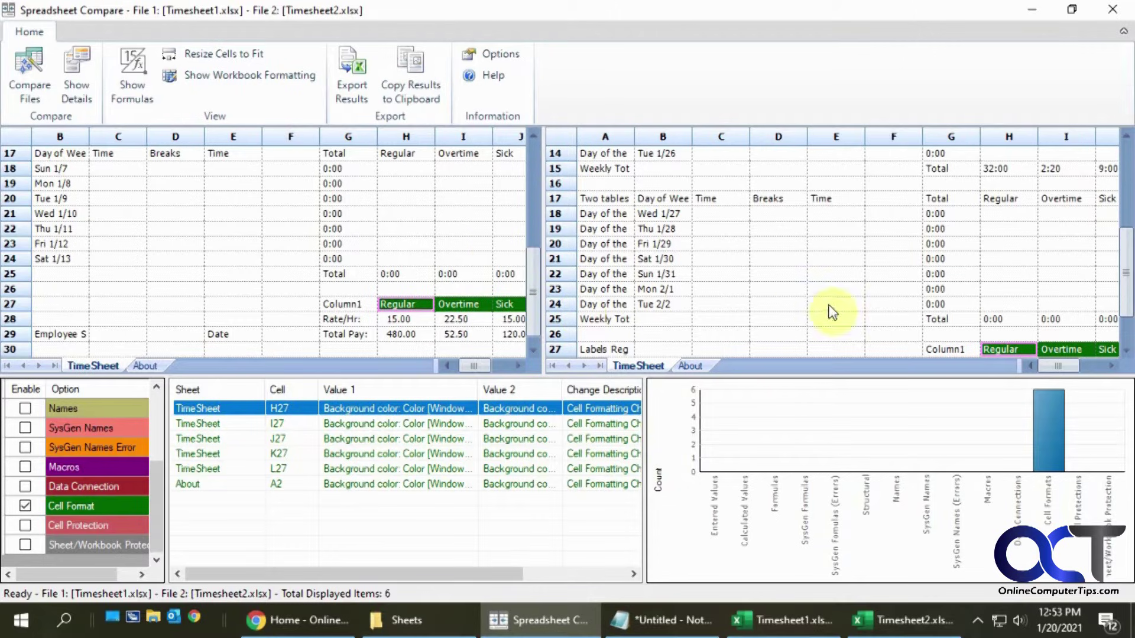
Step: Show original workbook formatting, select the I27 difference and widen the Value 1 column
click(229, 74)
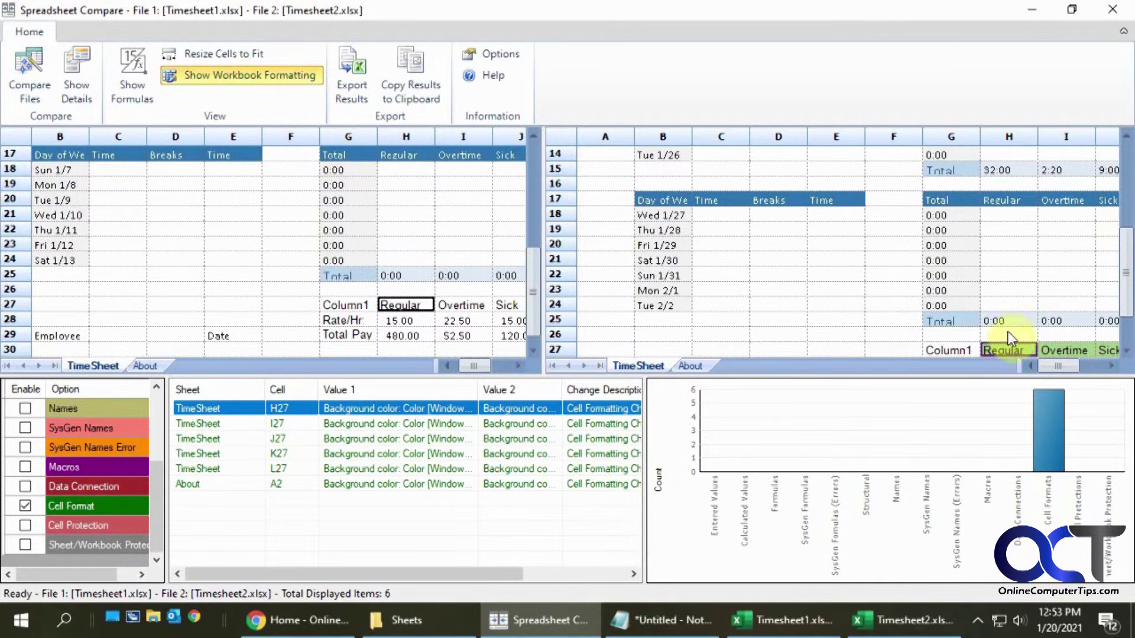
scroll(1010, 343, down, 1)
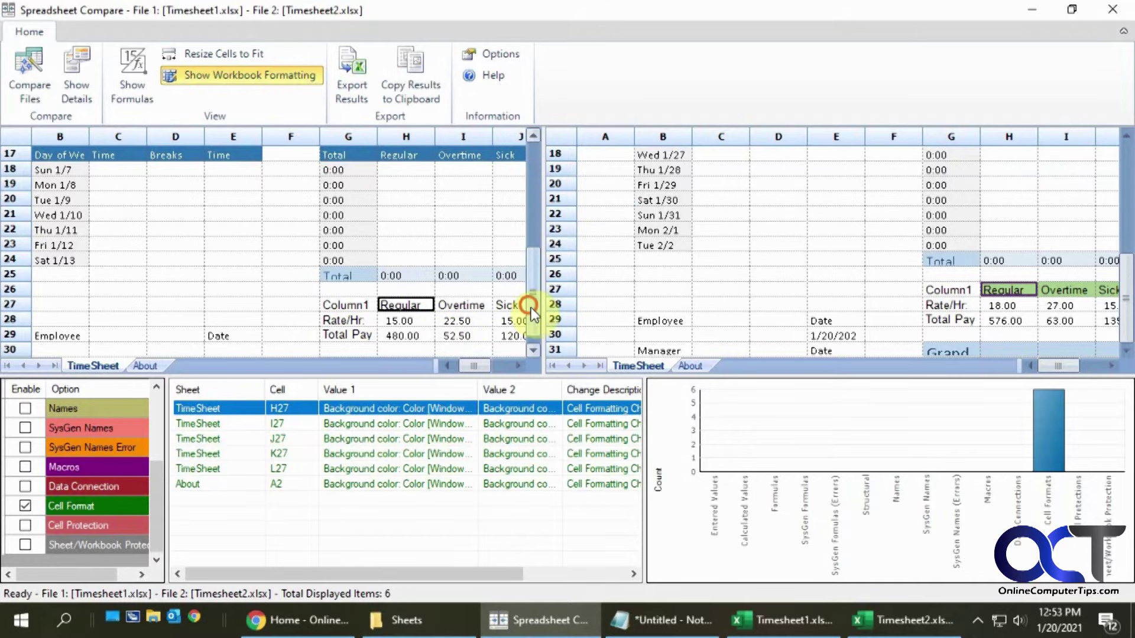
scroll(517, 305, down, 1)
click(406, 422)
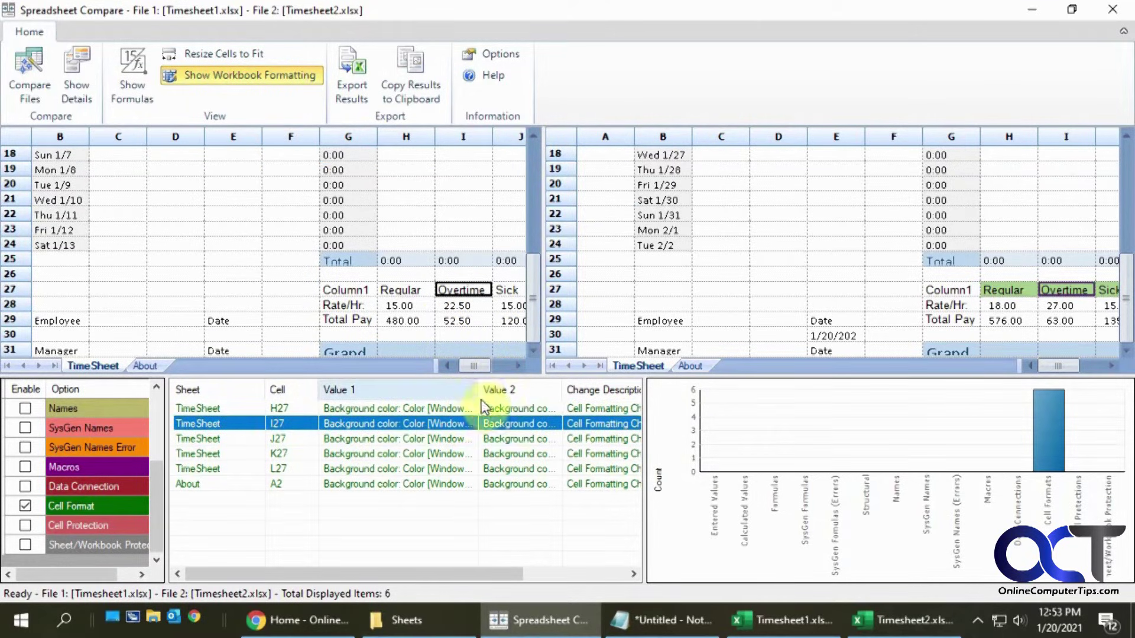
drag(478, 388, 672, 387)
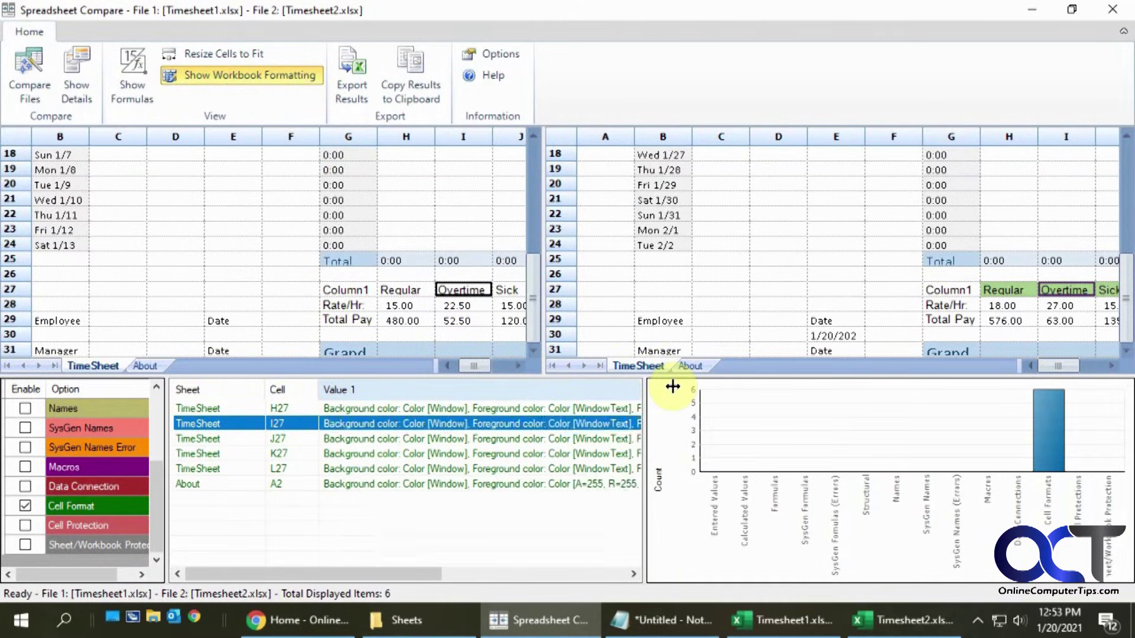
drag(398, 573, 332, 563)
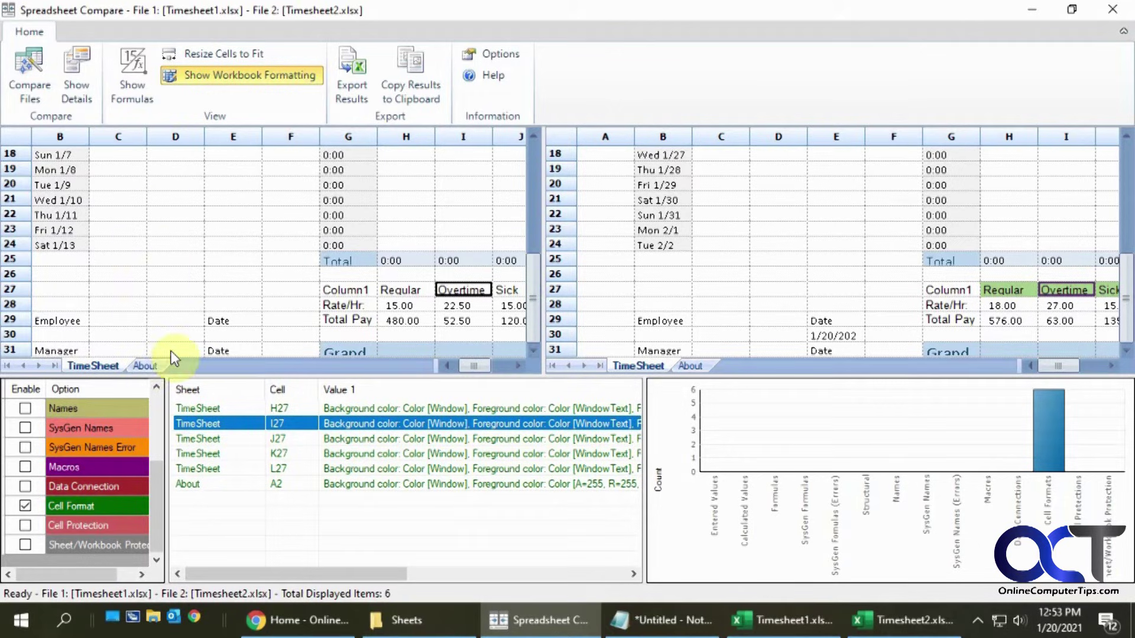
Step: Review the About A2 and H27 formatting changes, then add the Names filter
click(222, 486)
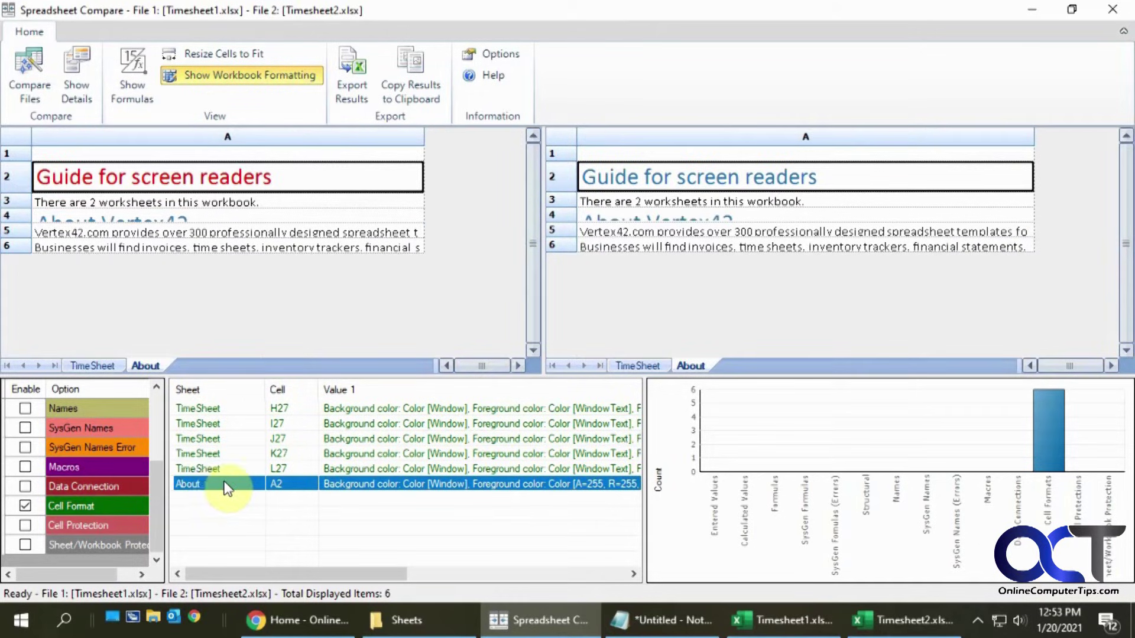
click(214, 368)
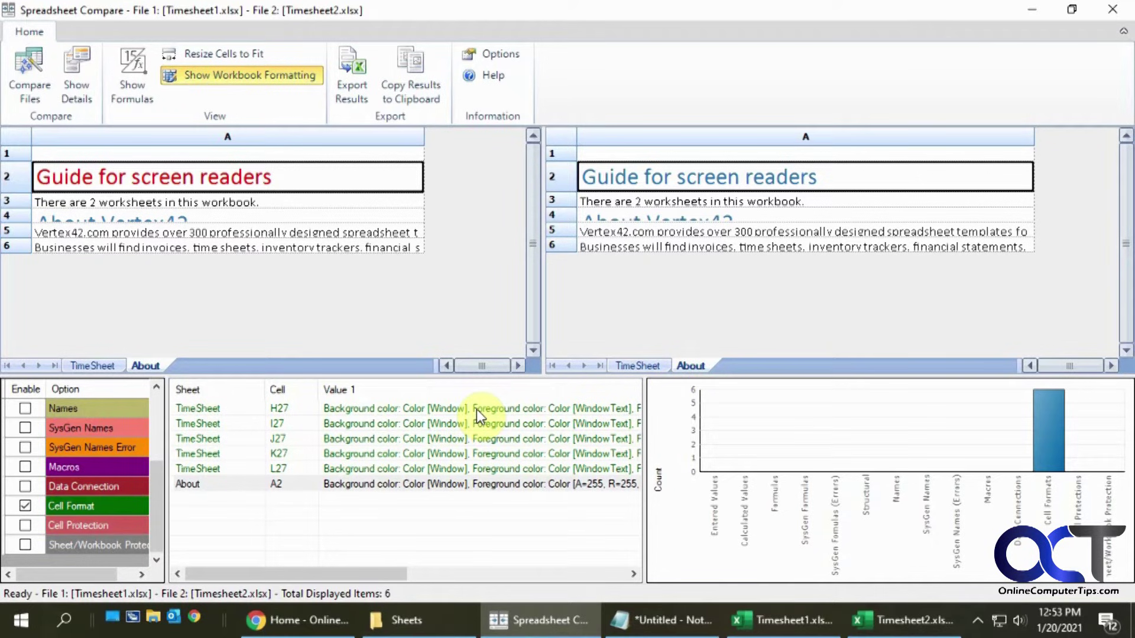
click(425, 409)
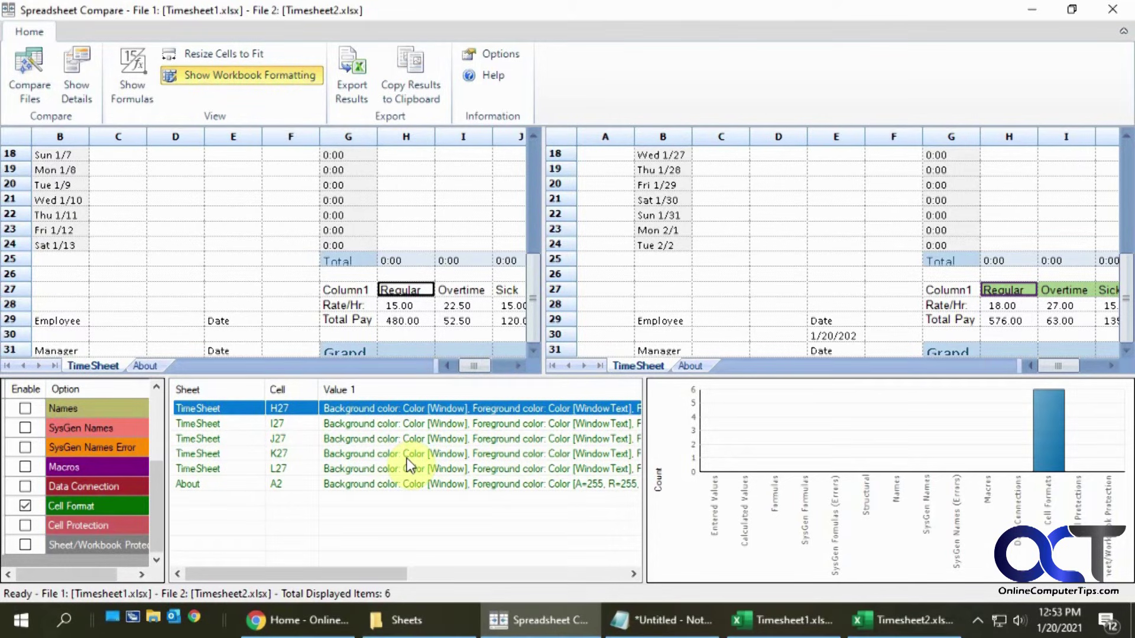
click(24, 408)
Step: Re-enable every change-type filter to list all 43 differences and copy the results
scroll(121, 467, up, 3)
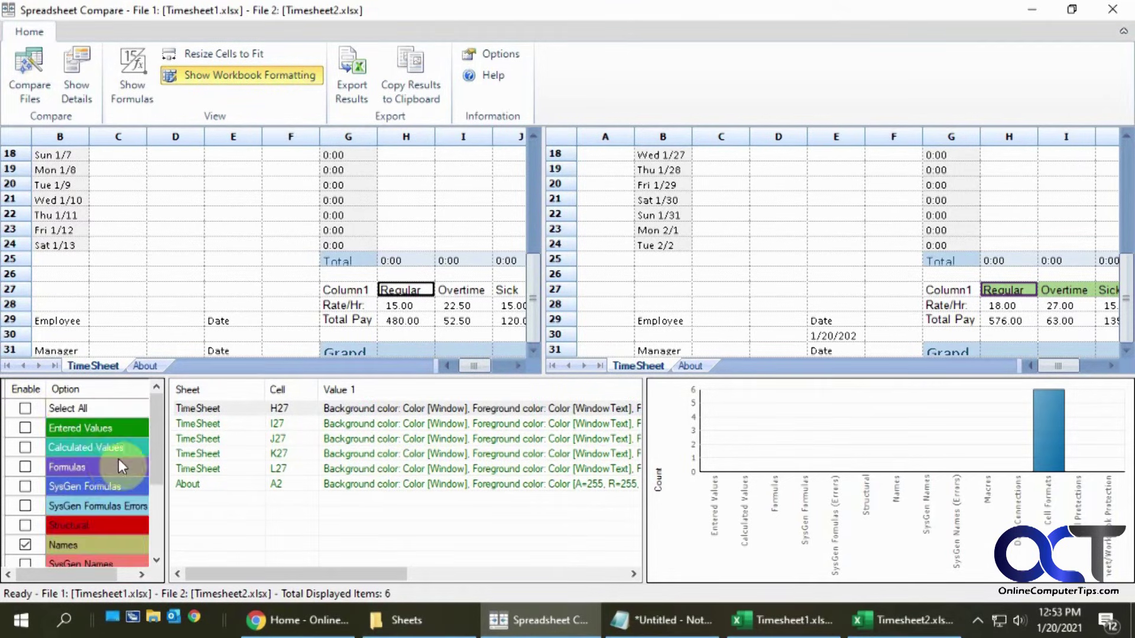
click(26, 408)
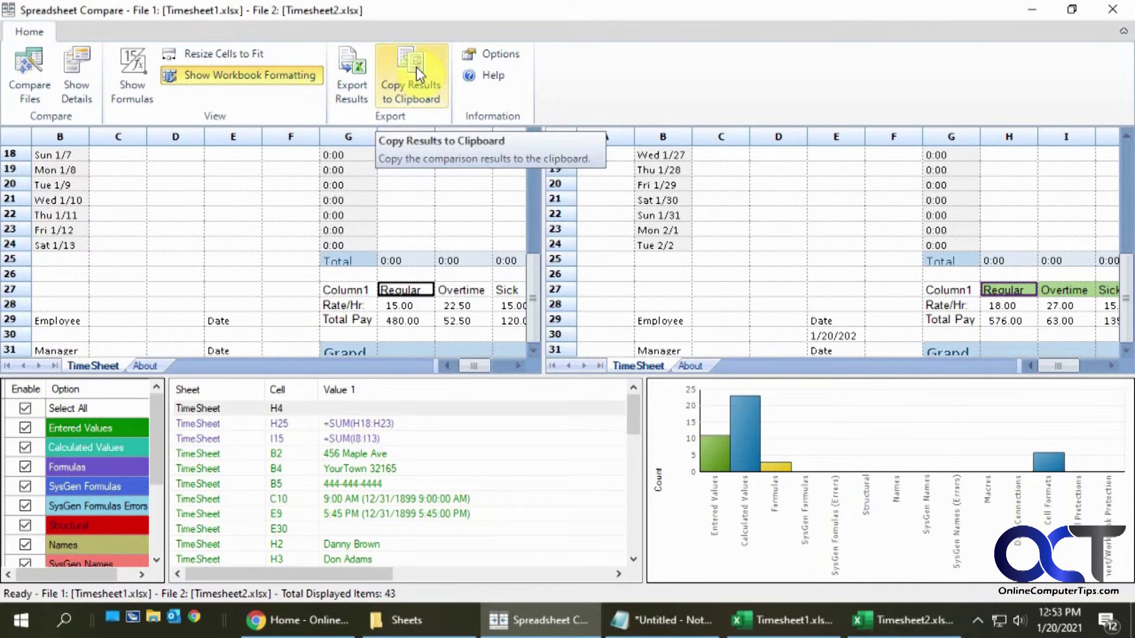
click(25, 427)
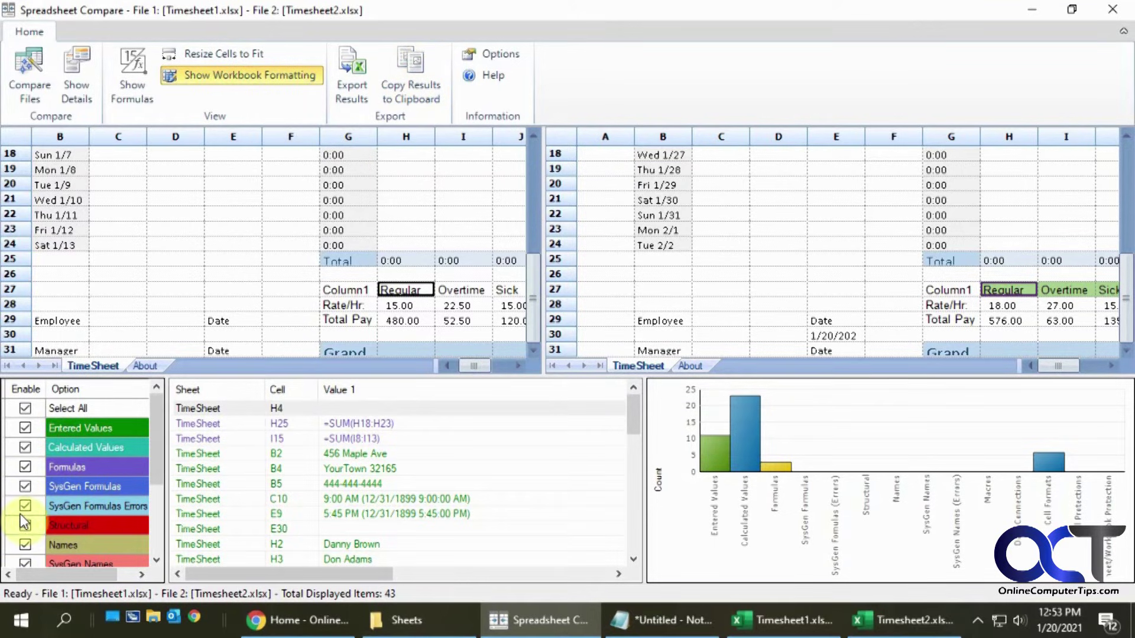
click(418, 59)
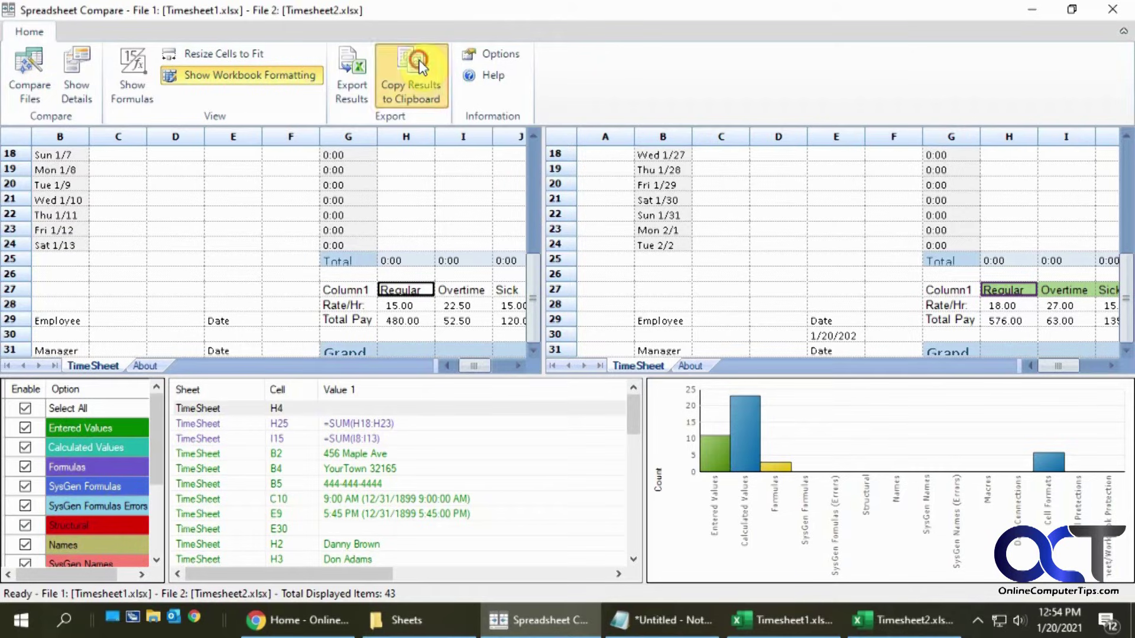
Step: Paste the comparison results into a new Notepad document, review from the top, and close it
click(21, 620)
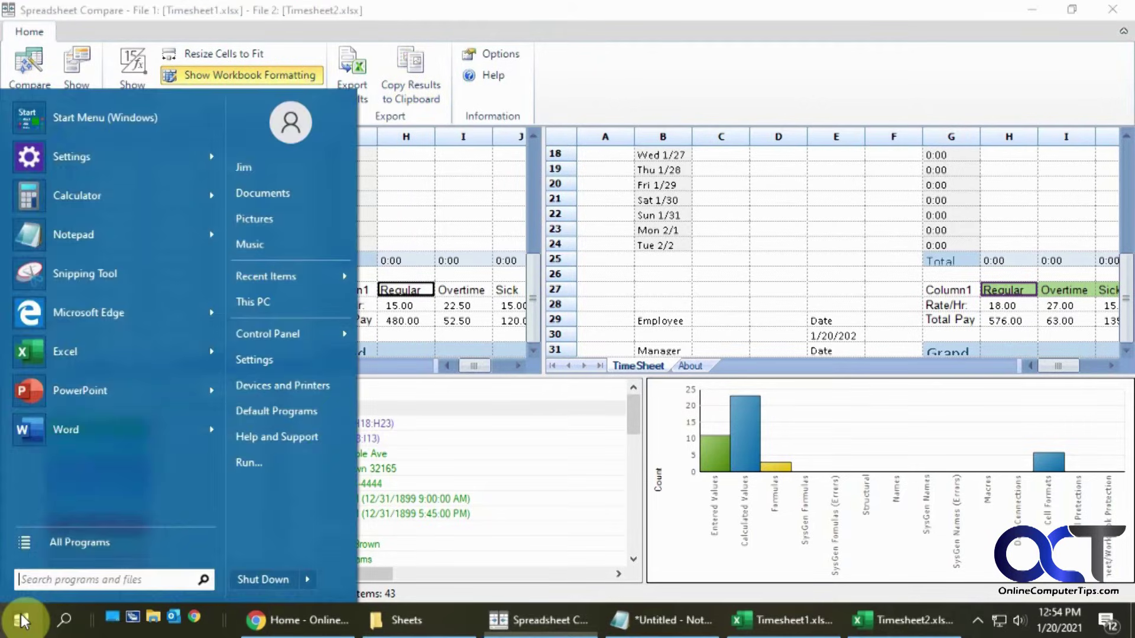
click(96, 235)
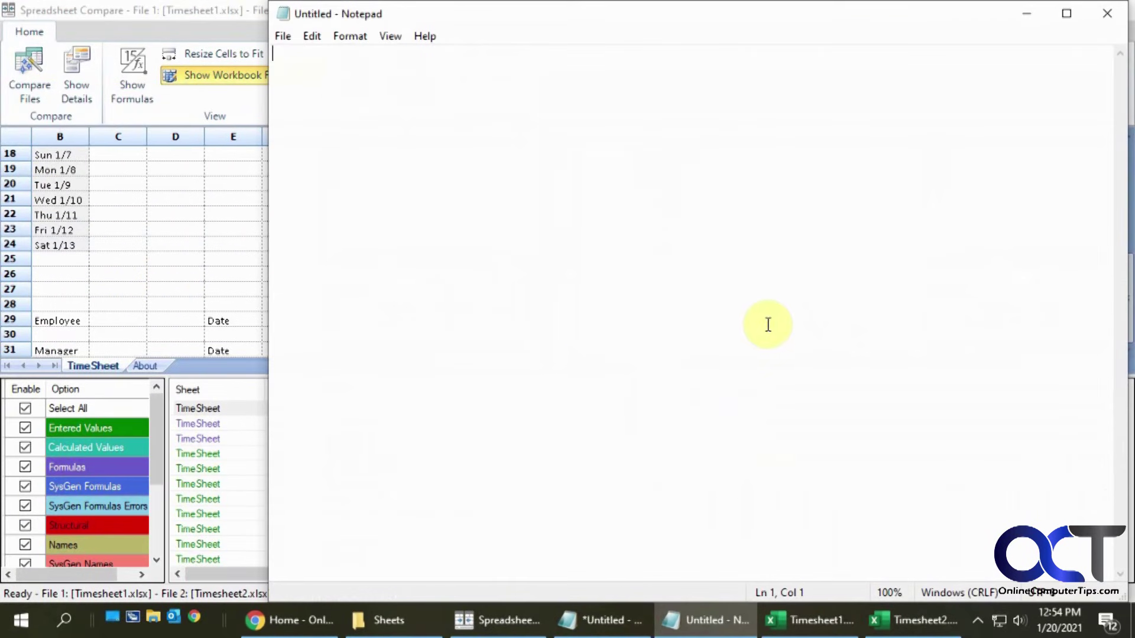
key(ctrl+v)
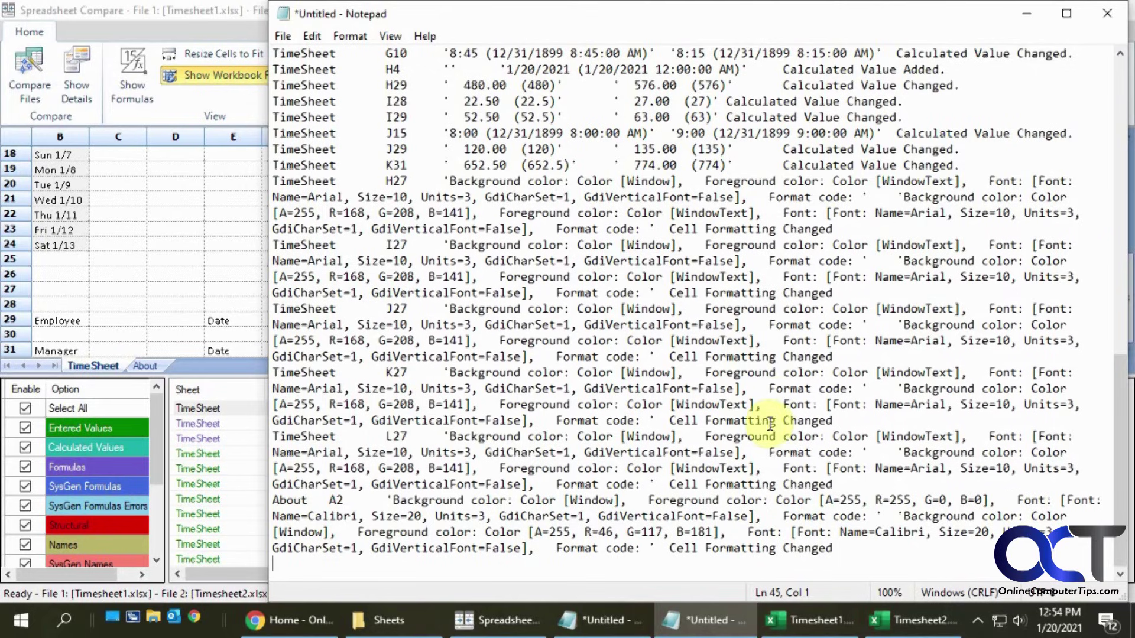
scroll(768, 425, up, 6)
scroll(773, 426, up, 5)
scroll(768, 431, up, 5)
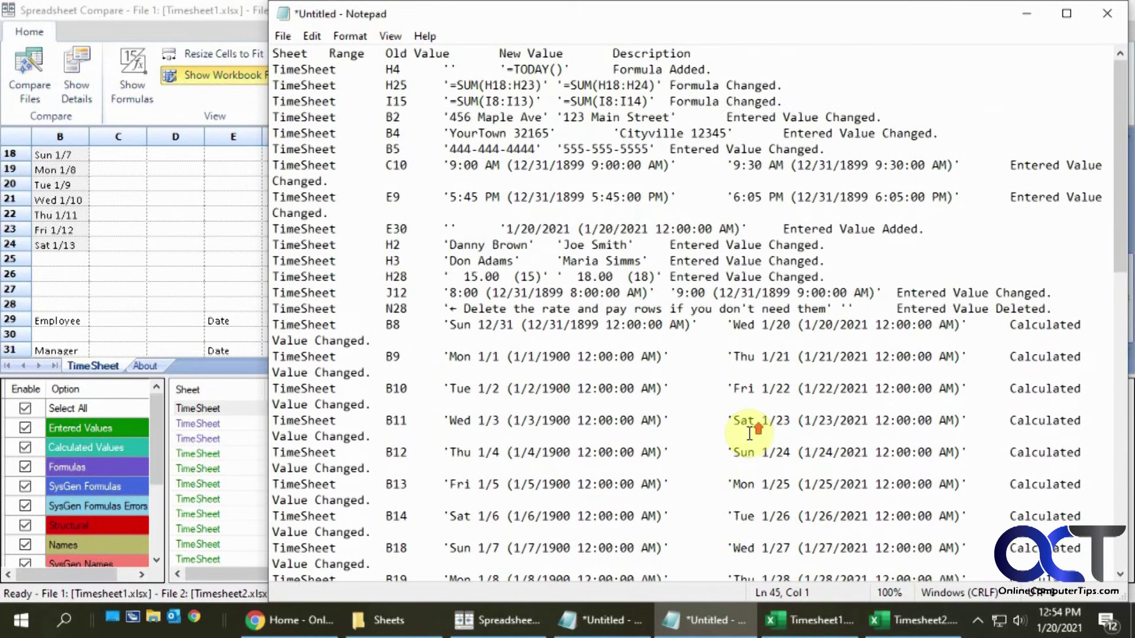
click(1109, 16)
Step: Discard the Notepad text and export the comparison results as Export.xlsx
click(578, 317)
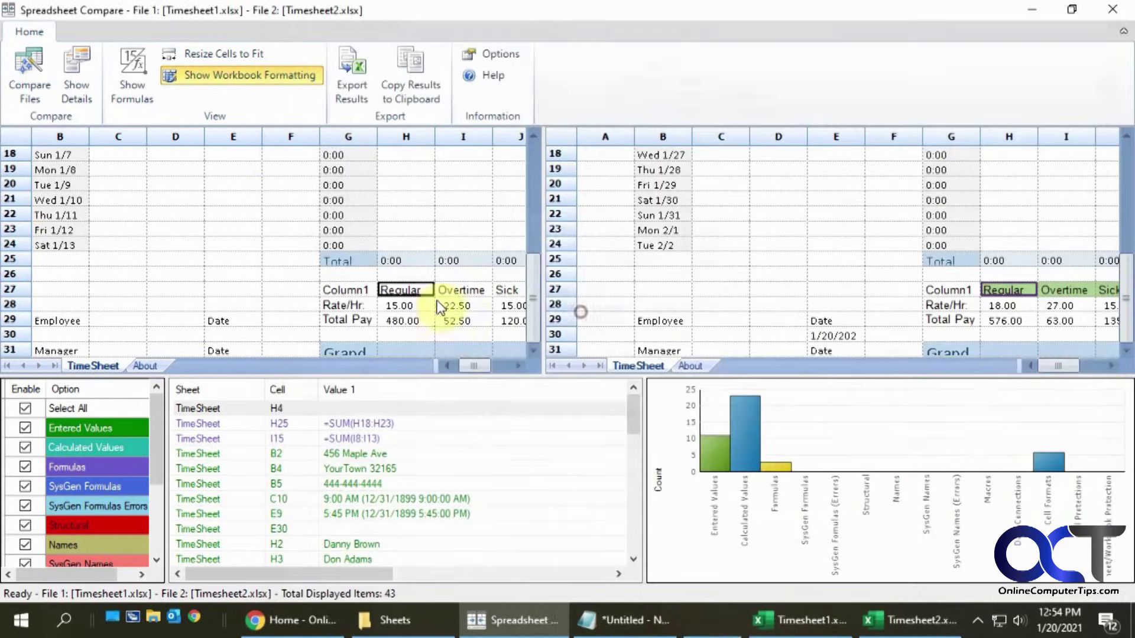
click(355, 74)
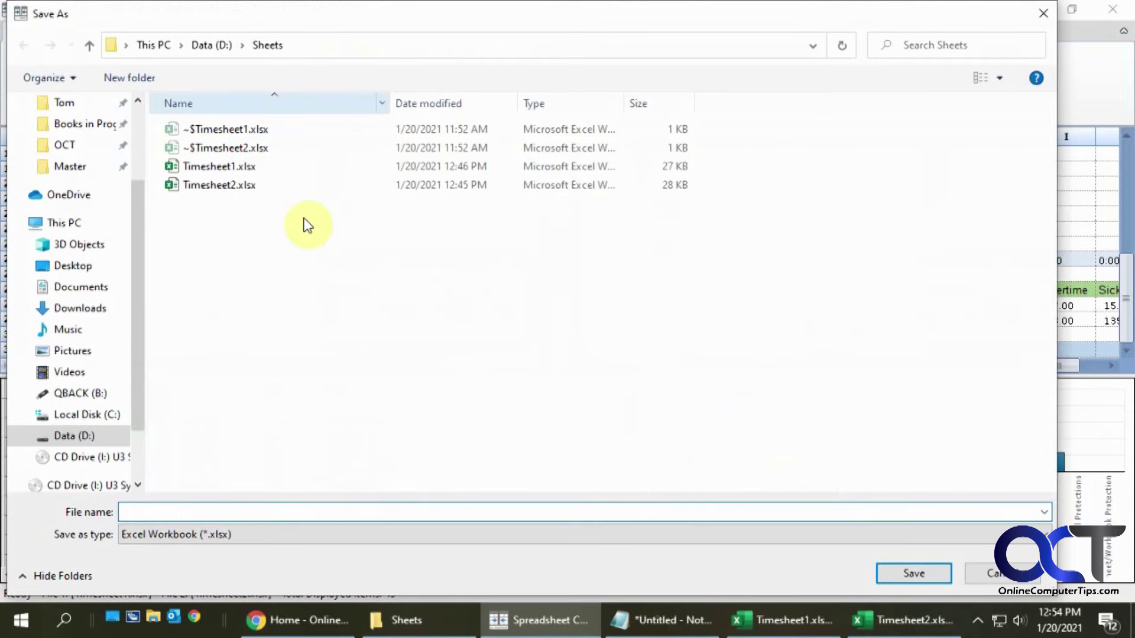
click(304, 514)
text(E)
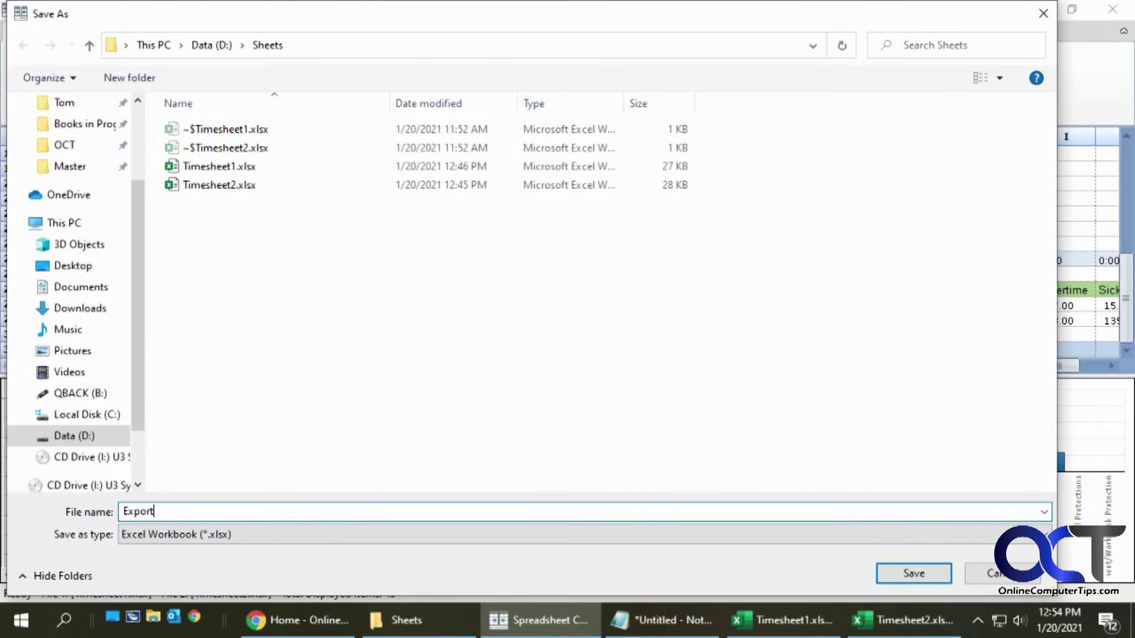
text(xport)
click(884, 576)
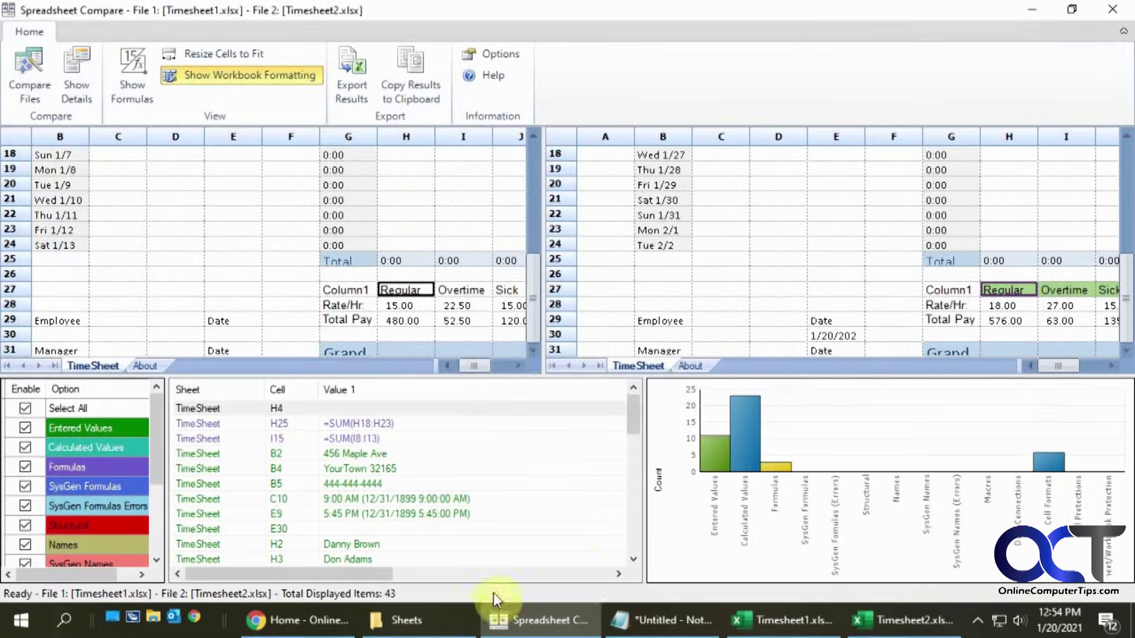
Step: Open Export.xlsx from the Sheets folder and minimise the folder window
click(378, 620)
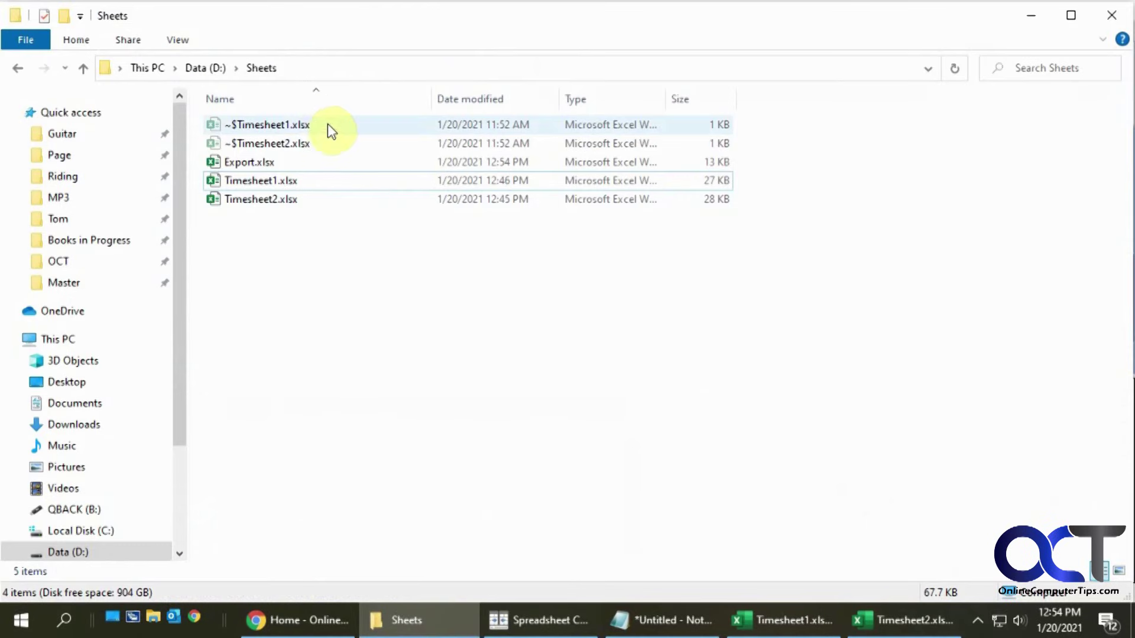
click(260, 162)
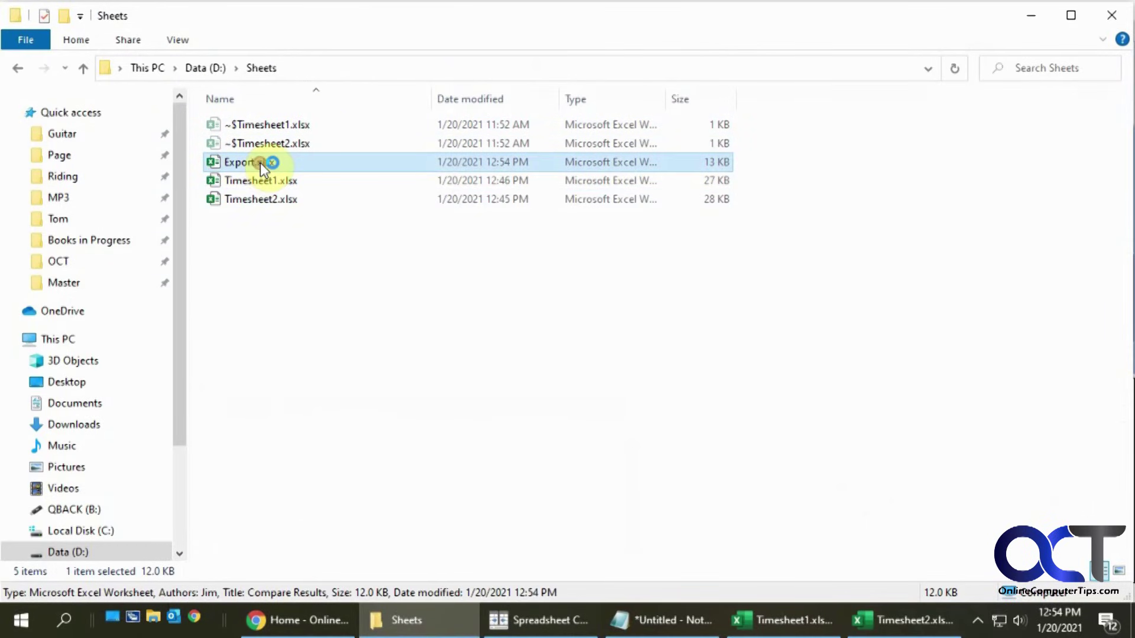
click(424, 631)
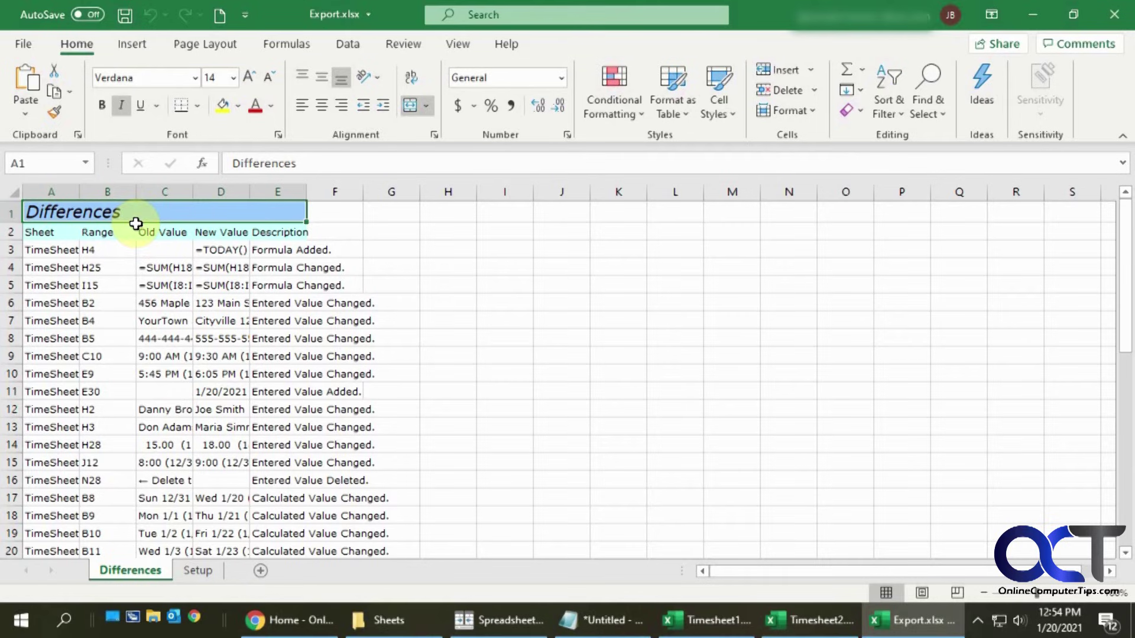
Step: Widen the Differences sheet columns B through E so old values, new values and descriptions show fully
drag(133, 190, 282, 192)
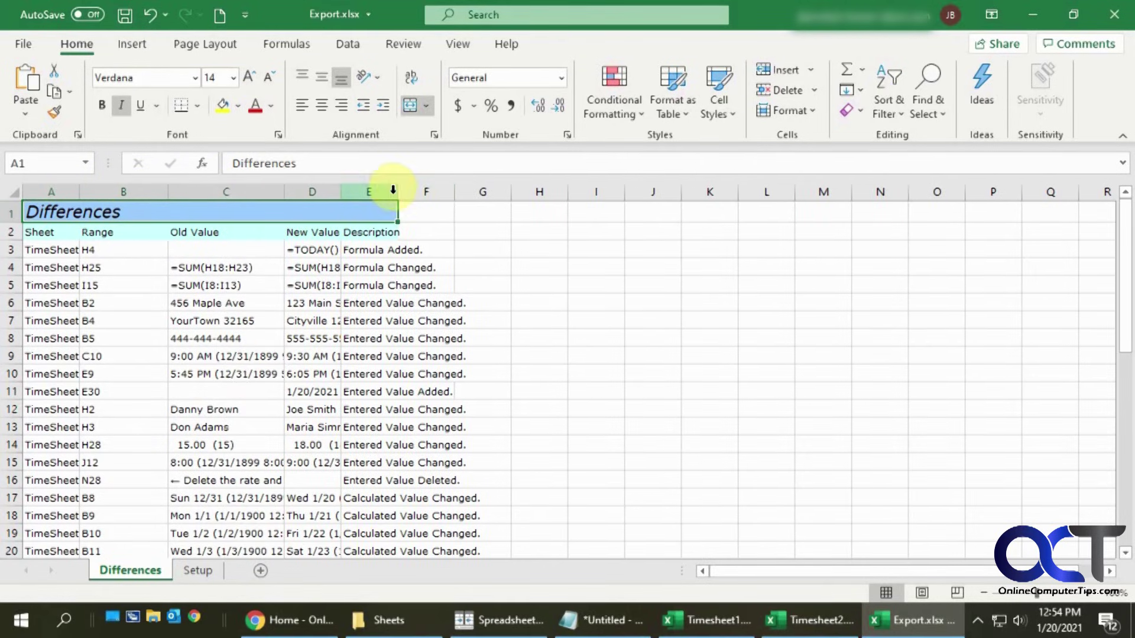
drag(392, 192, 500, 192)
click(638, 263)
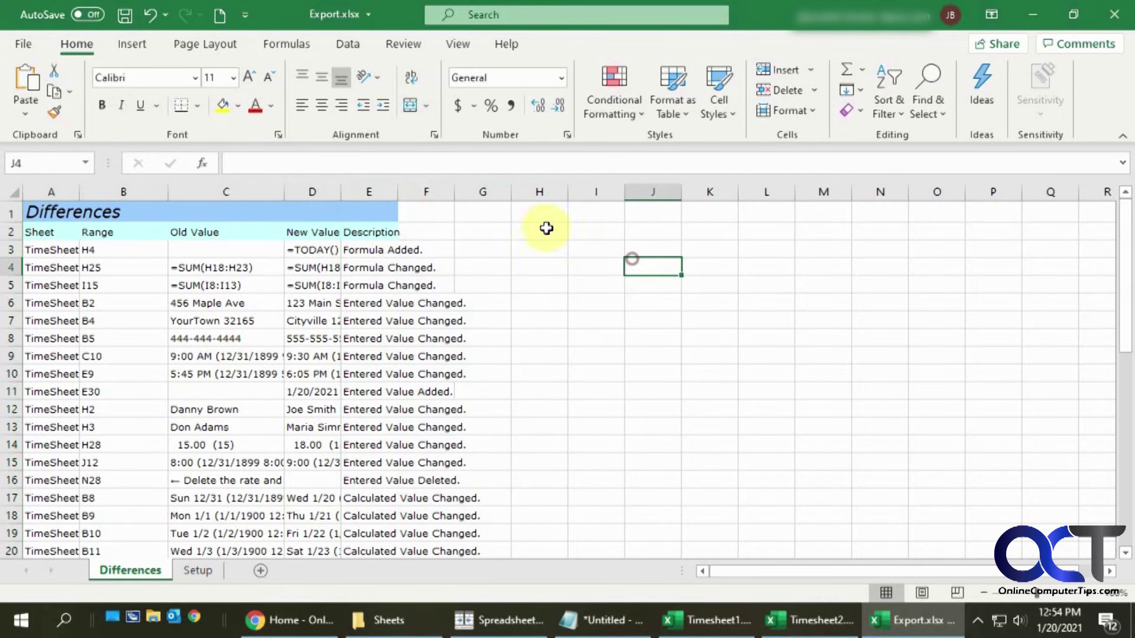
drag(396, 192, 525, 192)
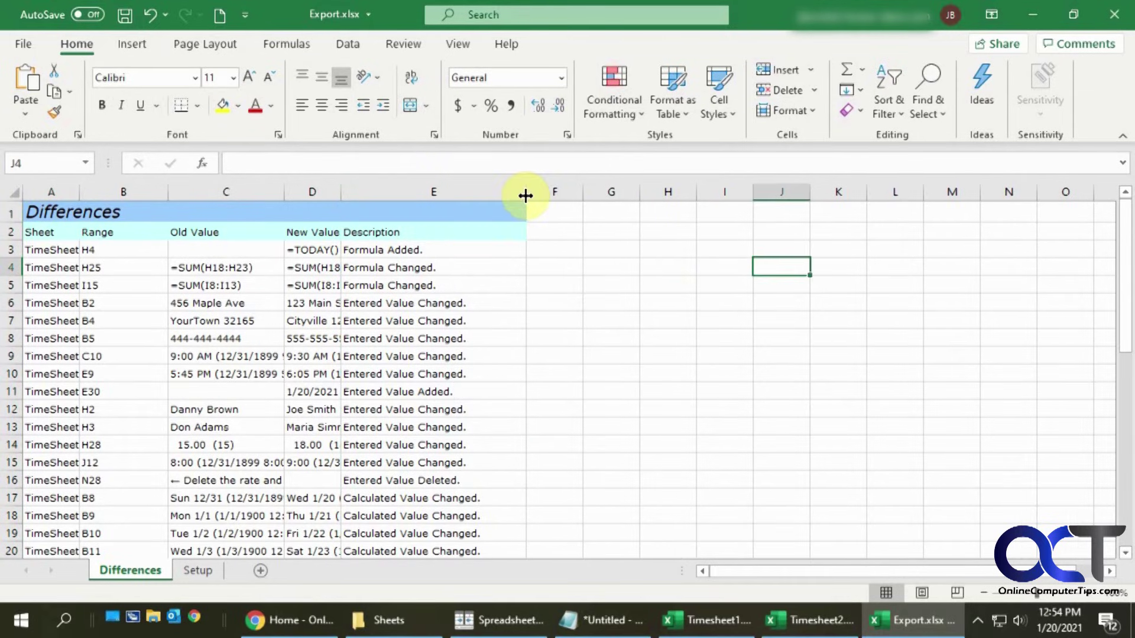
drag(341, 191, 400, 192)
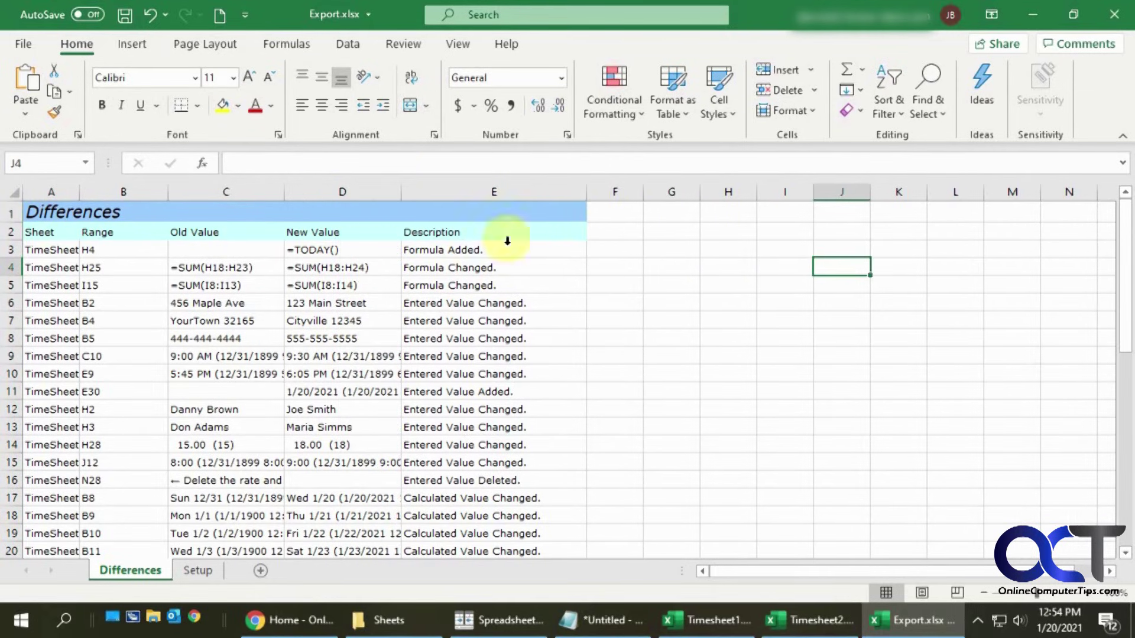
scroll(619, 309, down, 4)
scroll(588, 374, down, 8)
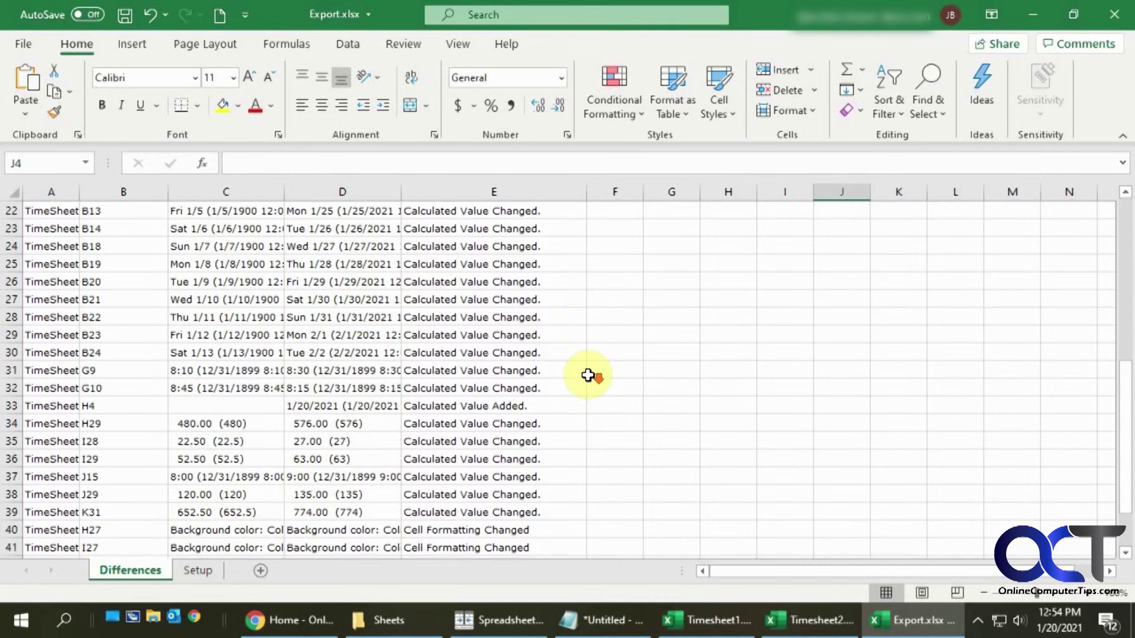
scroll(596, 396, up, 7)
scroll(607, 410, up, 5)
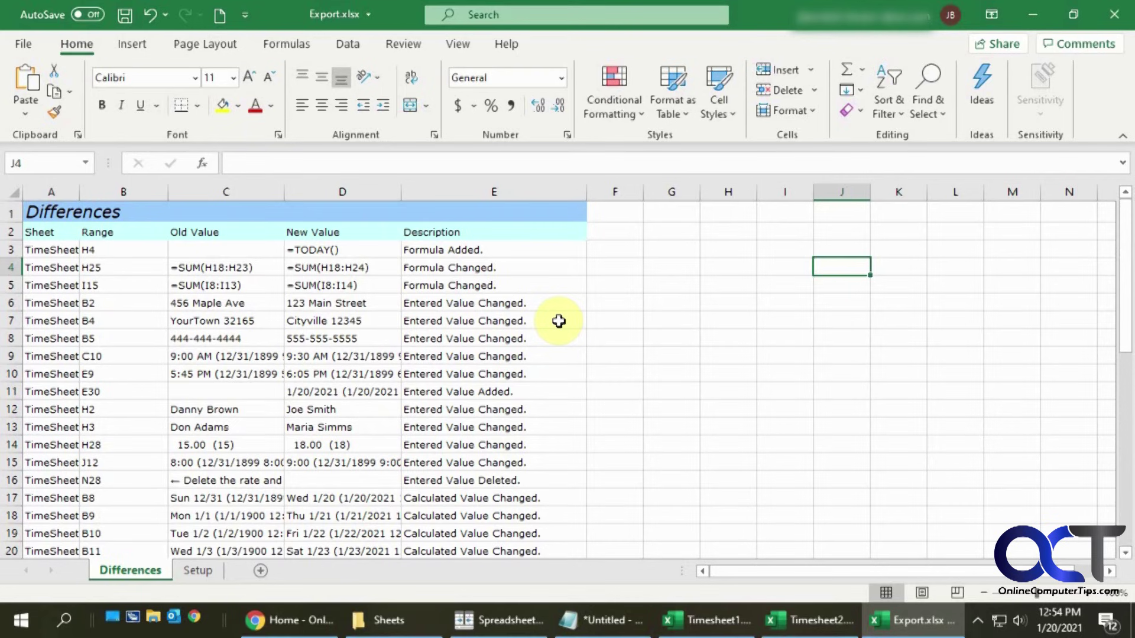
click(514, 620)
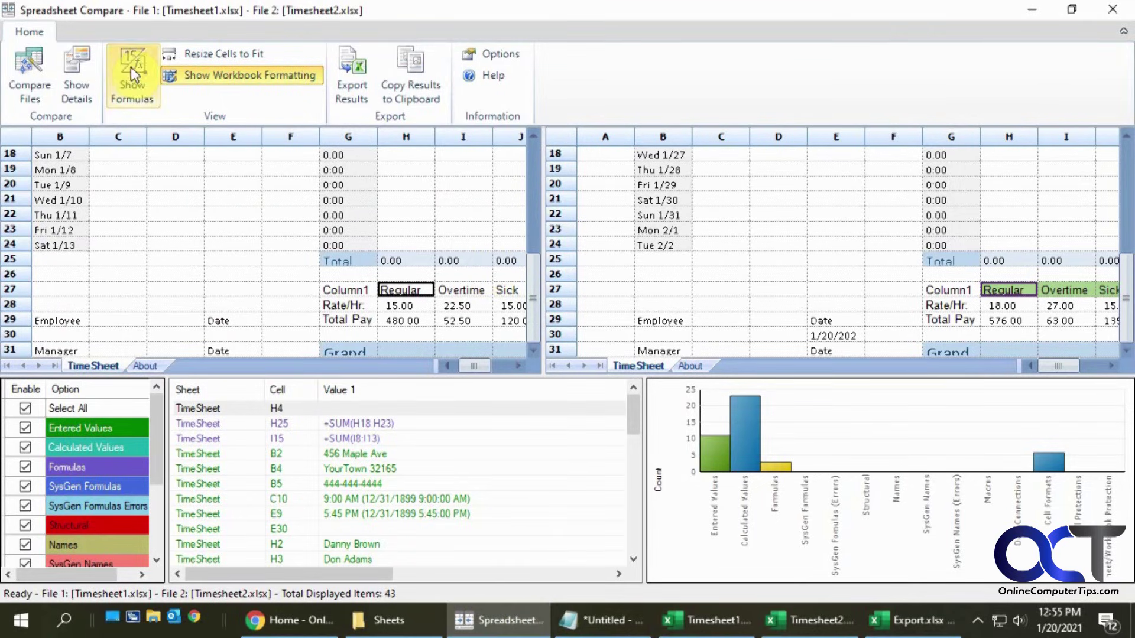
Step: Turn off workbook formatting and show formulas like =Week_Starting and =B8+1 from row 1
click(189, 79)
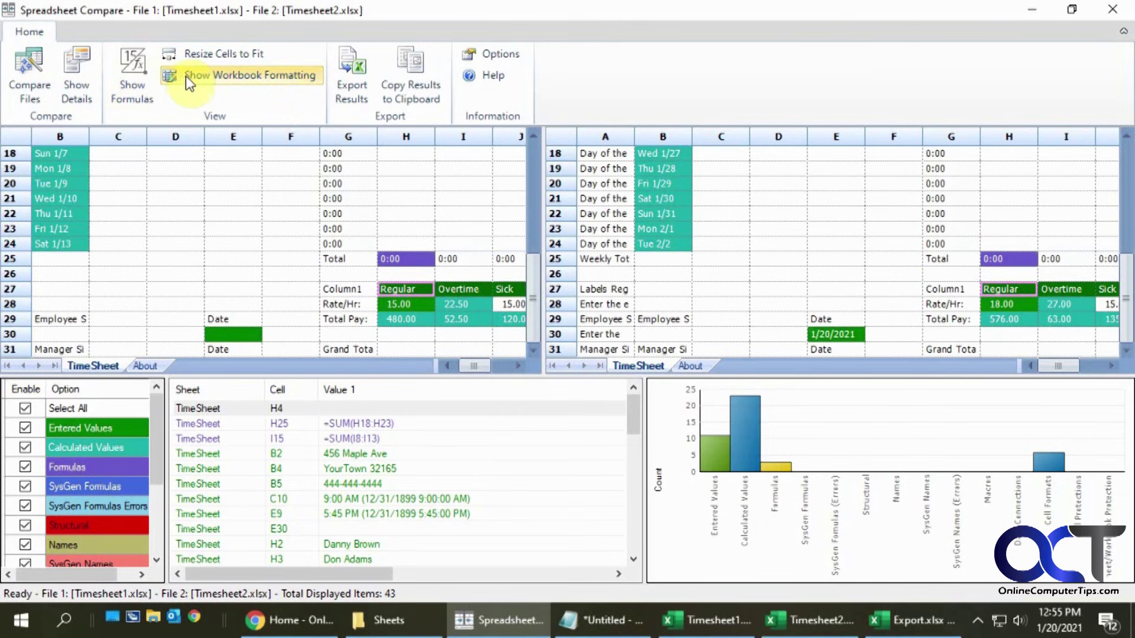
click(133, 71)
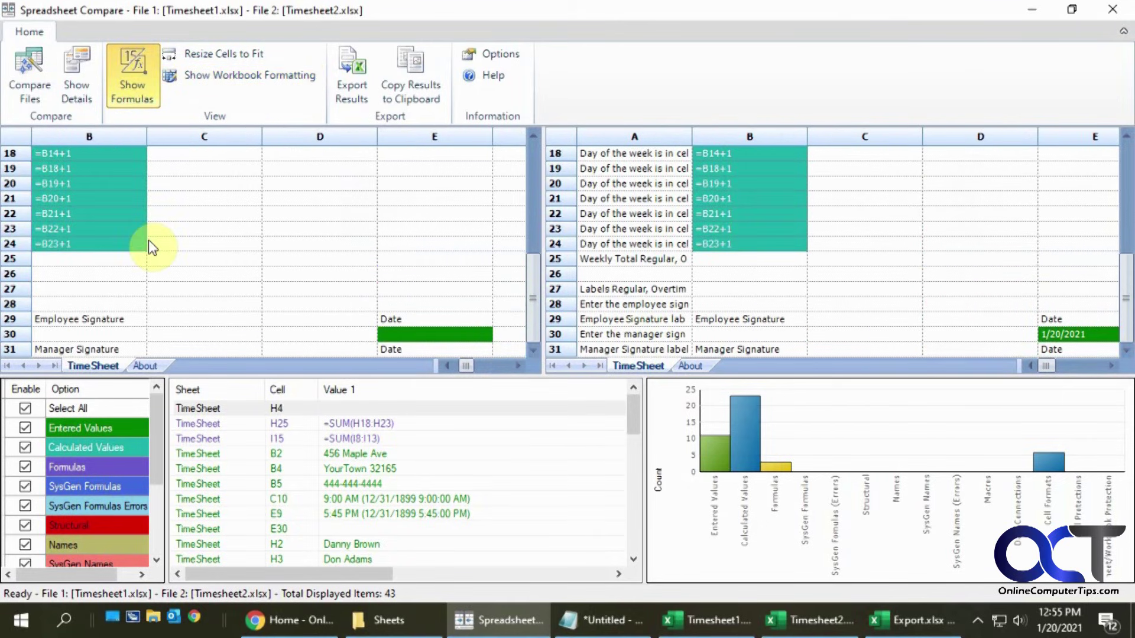
scroll(147, 240, up, 6)
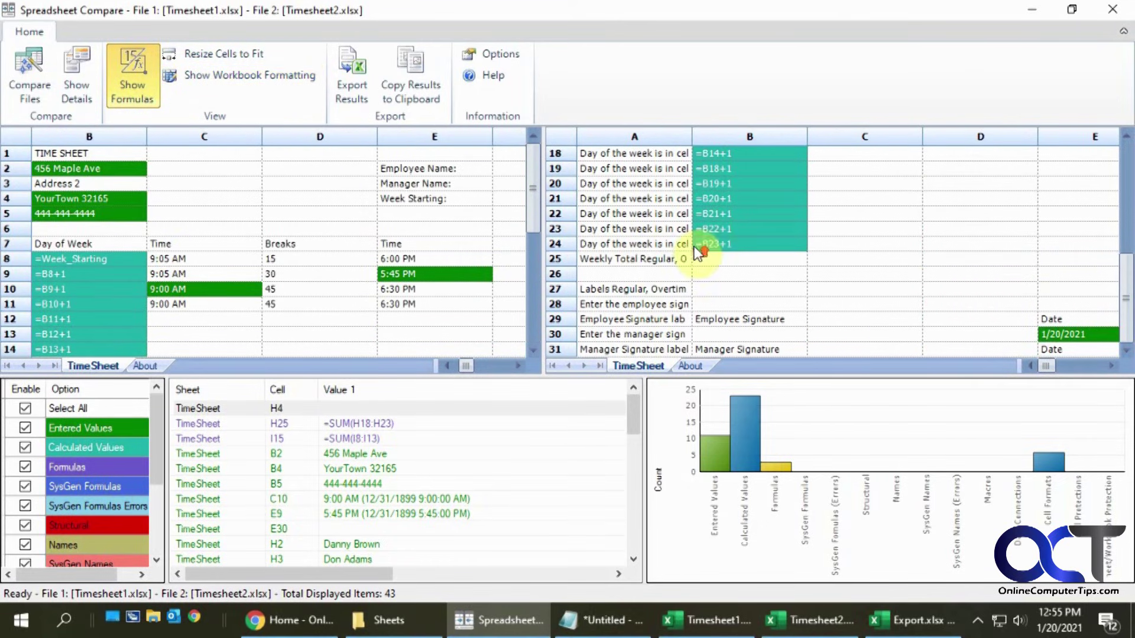
scroll(699, 253, up, 6)
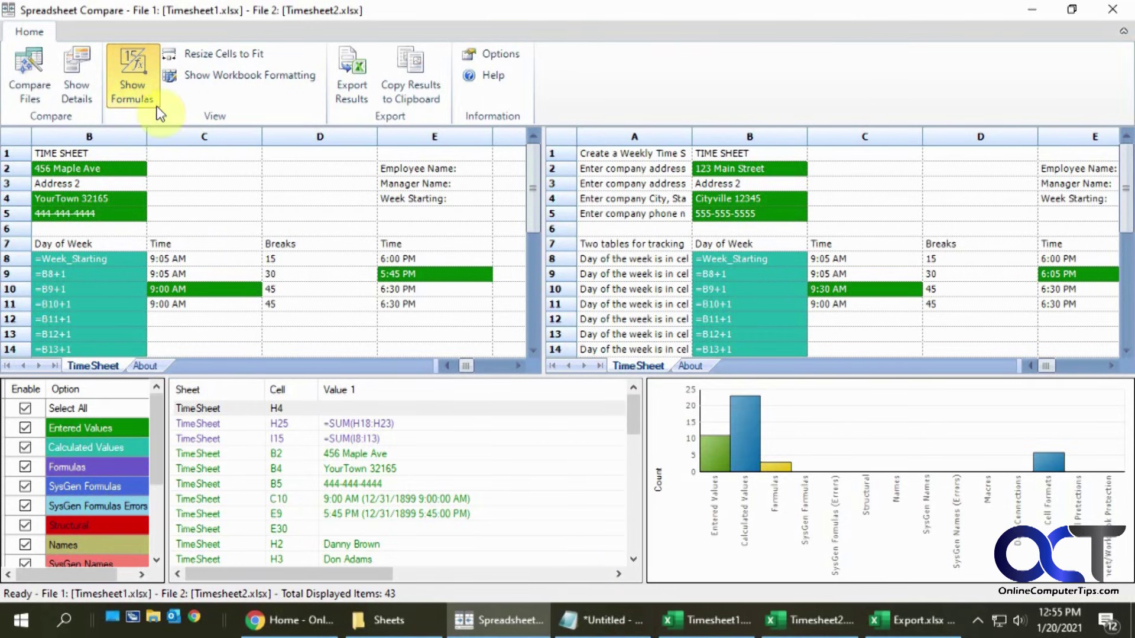
click(51, 67)
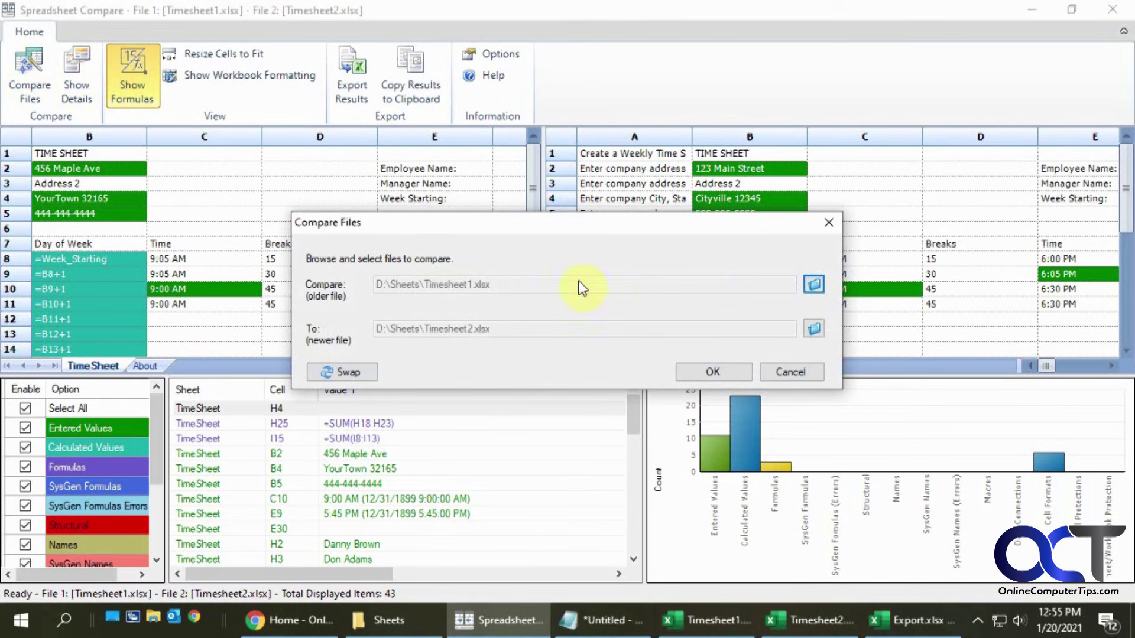
click(798, 374)
mouse_move(700, 446)
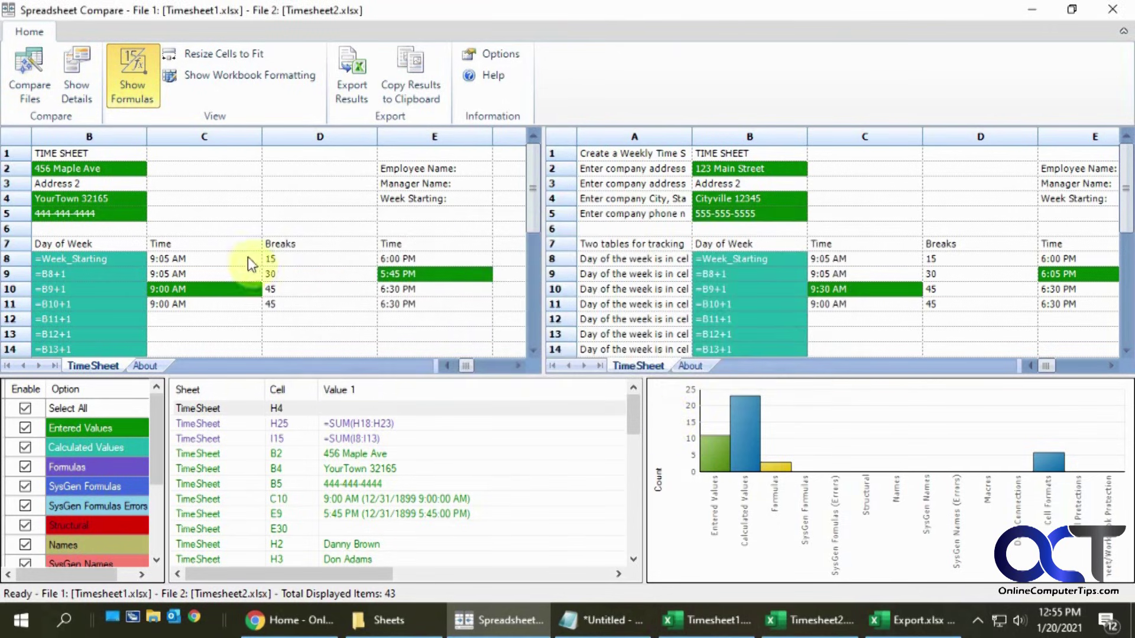